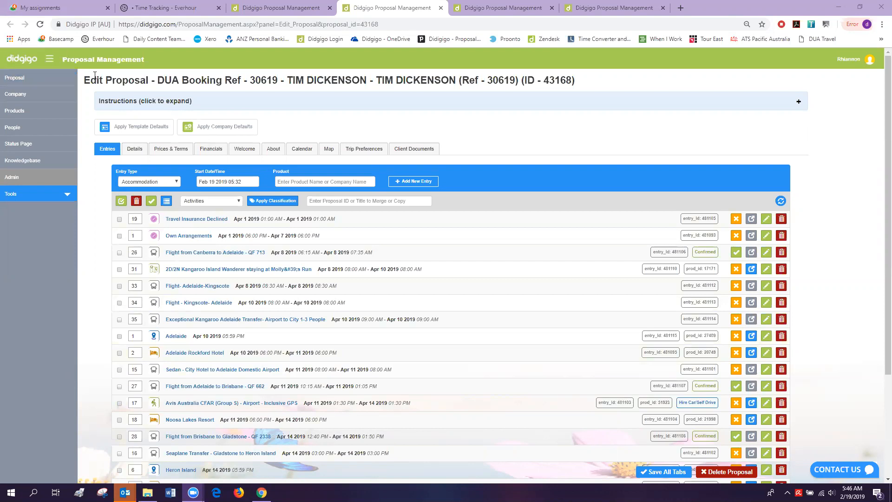
- Review the proposal title and its Financials, Welcome, About and Details tabs, then return to the entries list
{"action": "left_click_drag", "start_coordinate": [582, 82], "coordinate": [81, 82]}
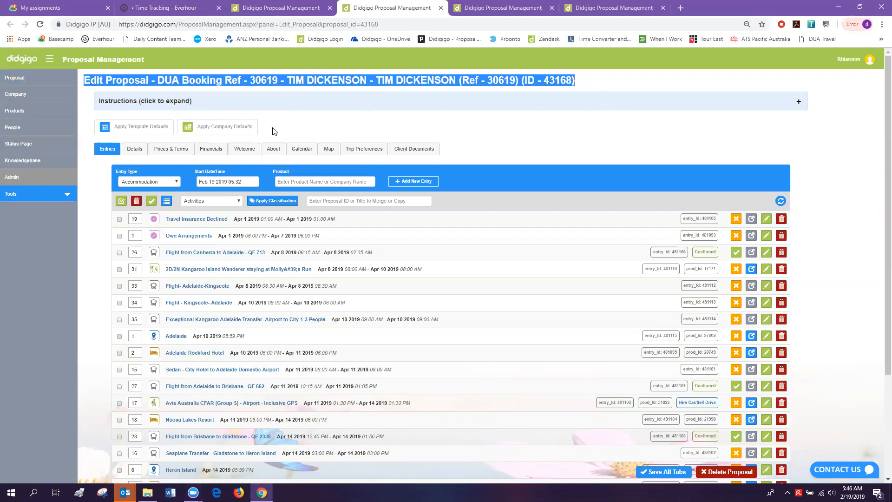
{"action": "left_click", "coordinate": [212, 149]}
{"action": "left_click", "coordinate": [258, 147]}
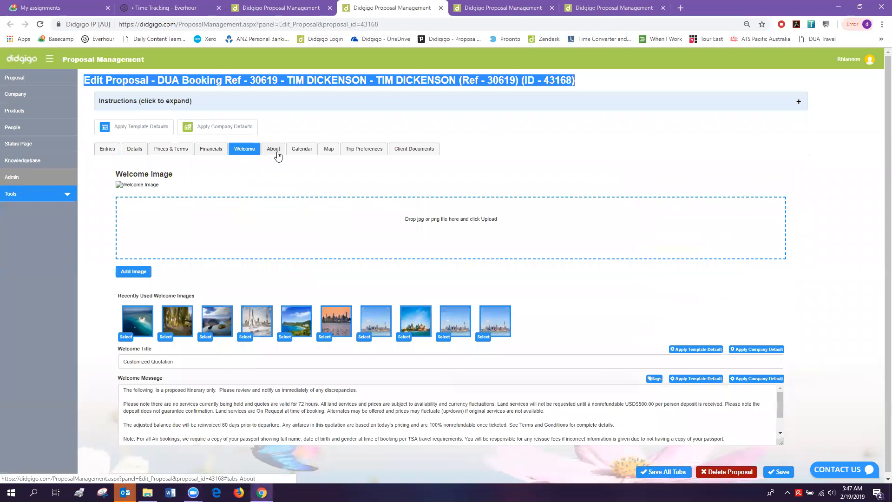
{"action": "left_click", "coordinate": [273, 150]}
{"action": "left_click", "coordinate": [112, 152]}
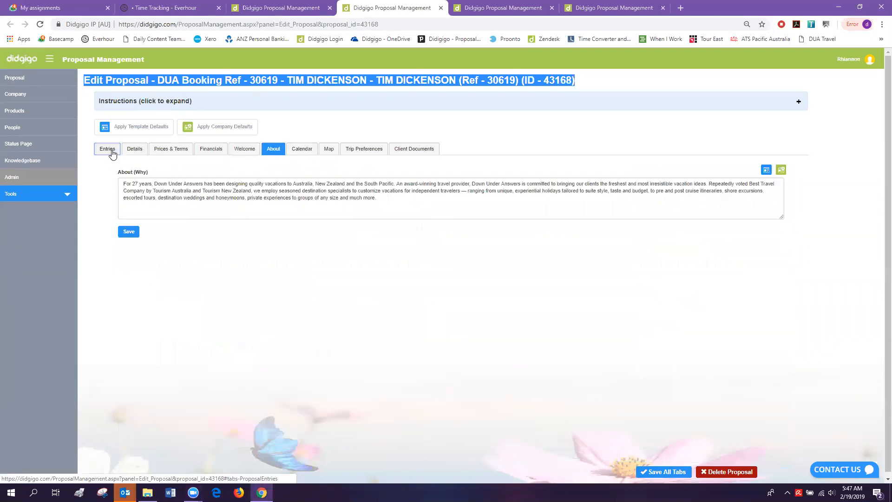
{"action": "left_click", "coordinate": [592, 88]}
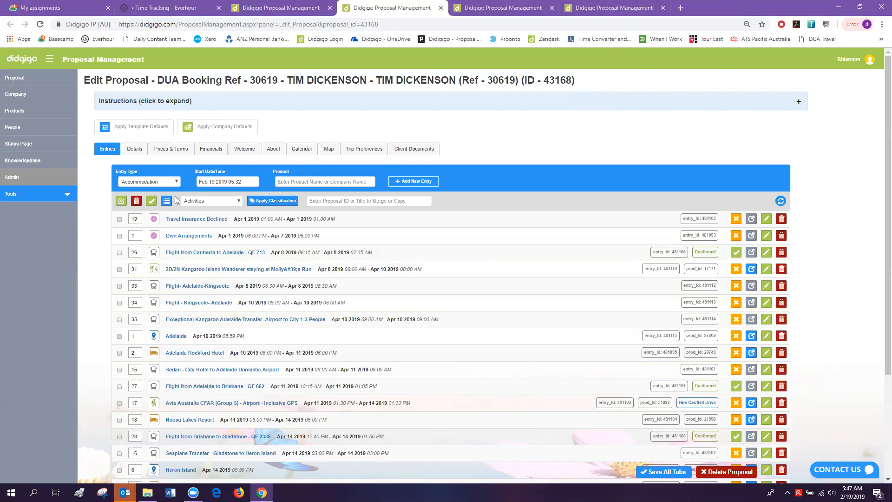
{"action": "left_click", "coordinate": [133, 149]}
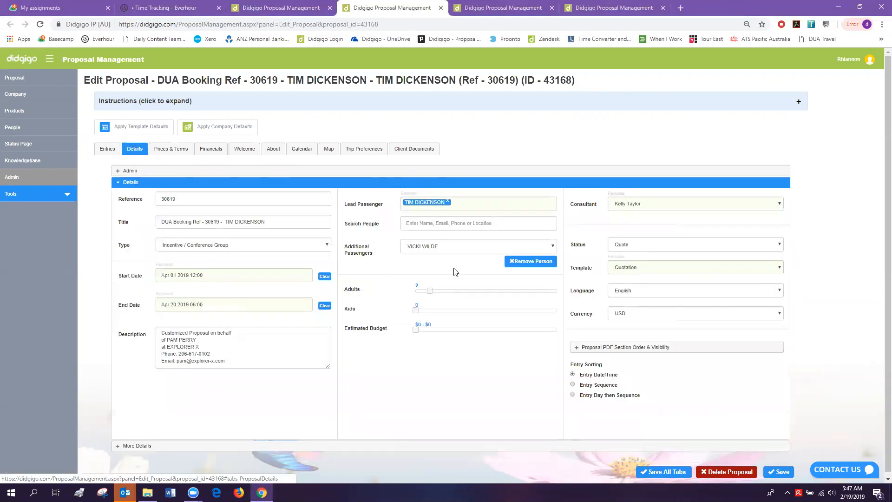
{"action": "left_click", "coordinate": [112, 150]}
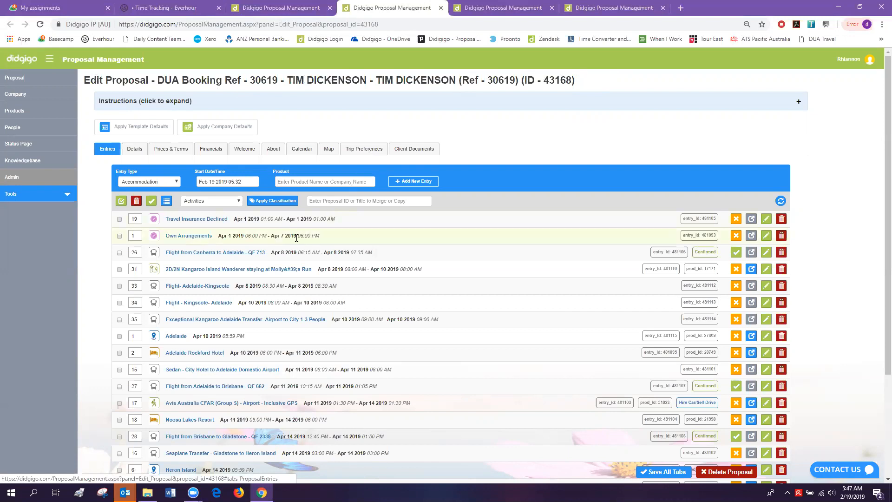
- Expand the Avis Australia CFAR entry's quick edit and clear its Pickup Date/Time
{"action": "scroll", "coordinate": [285, 252], "scroll_direction": "down", "scroll_amount": 2}
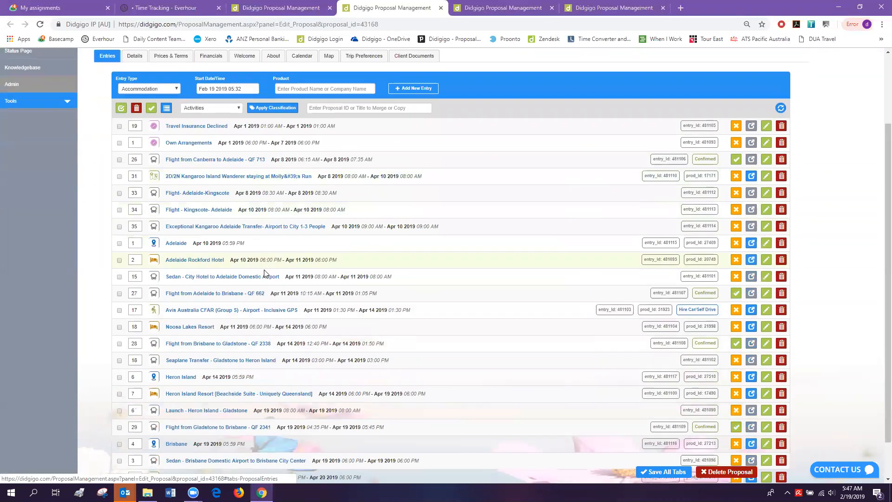
{"action": "left_click", "coordinate": [239, 318]}
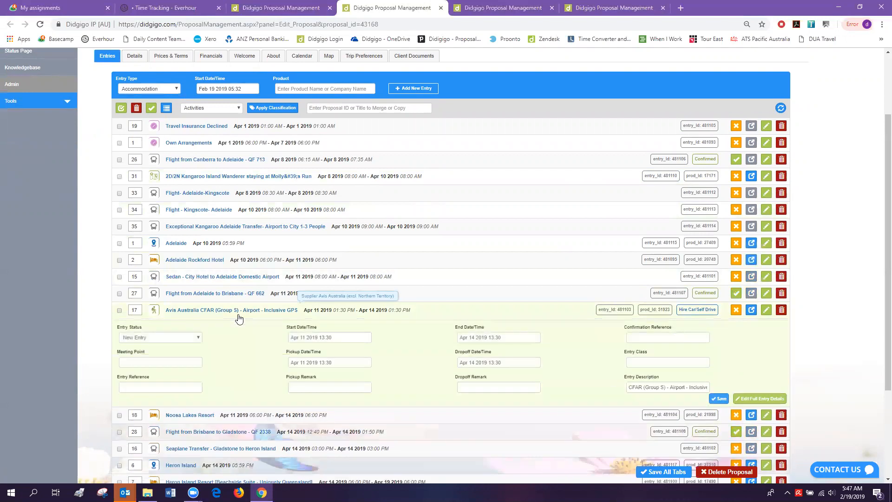
{"action": "left_click", "coordinate": [348, 362]}
{"action": "key", "text": "BackSpace"}
{"action": "left_click", "coordinate": [242, 377]}
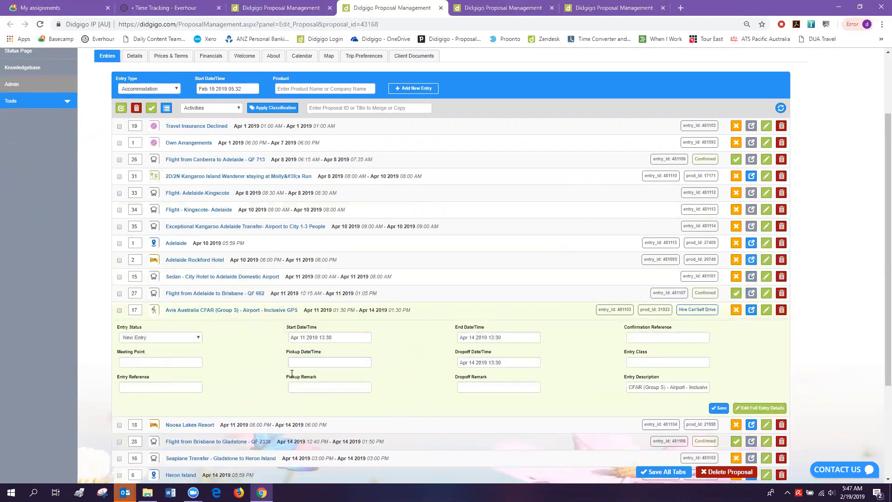
{"action": "left_click", "coordinate": [296, 364]}
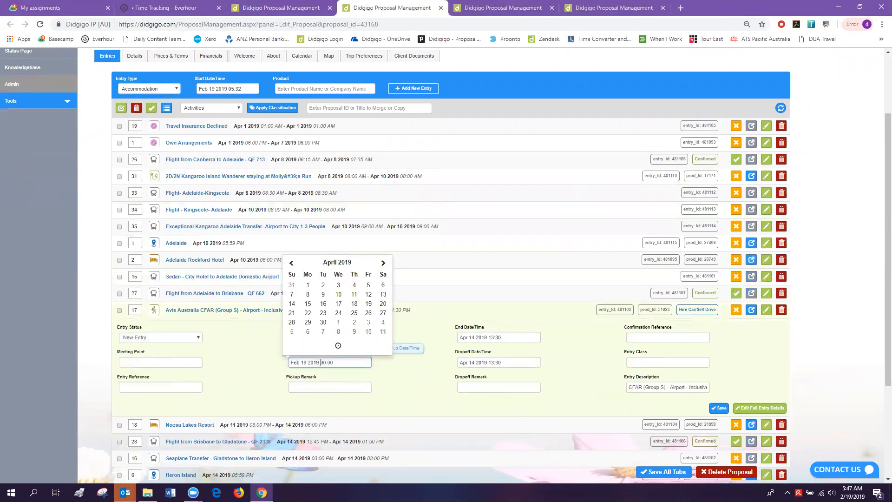
- Set the Avis pickup to Feb 19 2019 at 00:00 using the time picker's hour controls
{"action": "left_click_drag", "start_coordinate": [320, 363], "coordinate": [336, 363]}
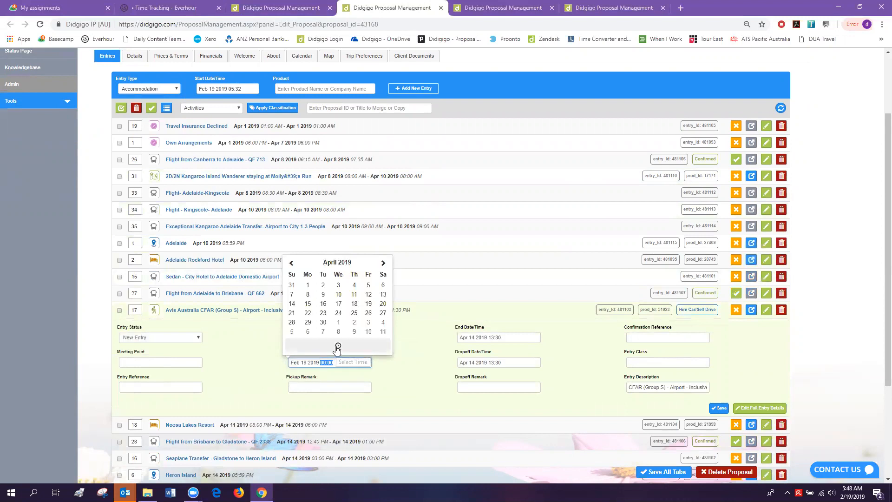
{"action": "left_click", "coordinate": [336, 346]}
{"action": "left_click", "coordinate": [303, 284]}
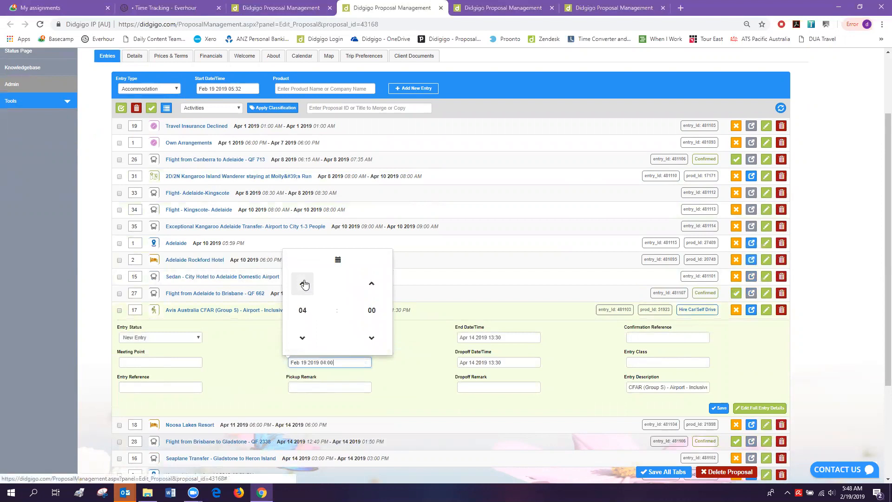
{"action": "left_click", "coordinate": [303, 338]}
{"action": "left_click", "coordinate": [303, 337]}
{"action": "left_click", "coordinate": [303, 338]}
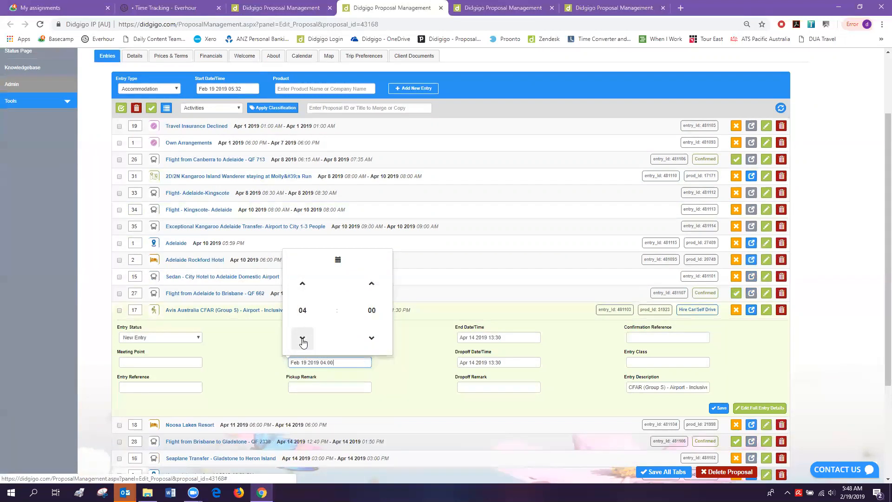
{"action": "left_click", "coordinate": [303, 342]}
{"action": "left_click", "coordinate": [303, 342]}
{"action": "left_click", "coordinate": [249, 365]}
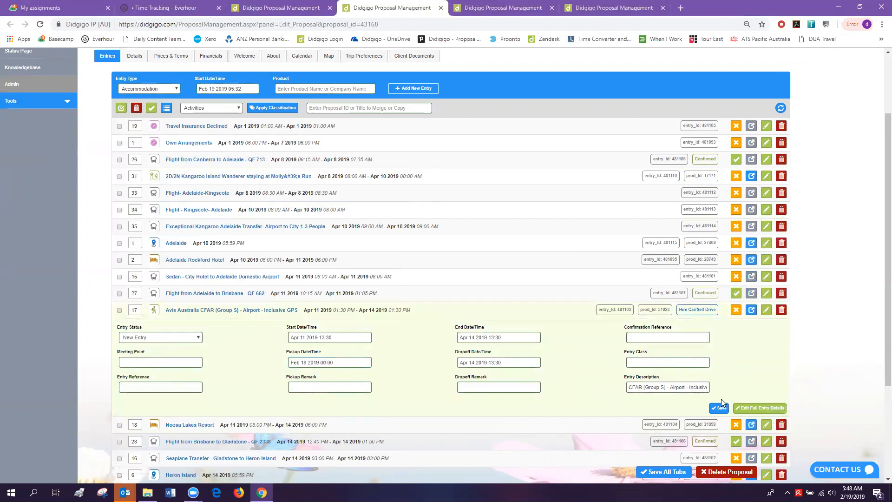
- Read through the Avis entry description and collapse its quick-edit panel
{"action": "left_click", "coordinate": [646, 387]}
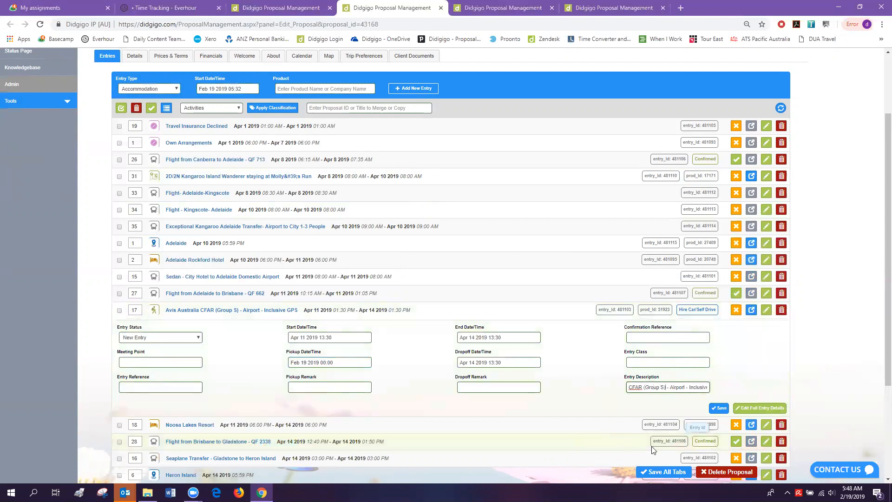
{"action": "key", "text": "Right"}
{"action": "key", "text": "Right"}
{"action": "key", "text": "Right"}
{"action": "key", "text": "Right"}
{"action": "key", "text": "Right"}
{"action": "key", "text": "Right"}
{"action": "key", "text": "Right"}
{"action": "key", "text": "Right"}
{"action": "key", "text": "Right"}
{"action": "key", "text": "Right"}
{"action": "key", "text": "Right"}
{"action": "key", "text": "Right"}
{"action": "key", "text": "Right"}
{"action": "key", "text": "Right"}
{"action": "key", "text": "Right"}
{"action": "key", "text": "Right"}
{"action": "key", "text": "Right"}
{"action": "key", "text": "Right"}
{"action": "key", "text": "Right"}
{"action": "key", "text": "Right"}
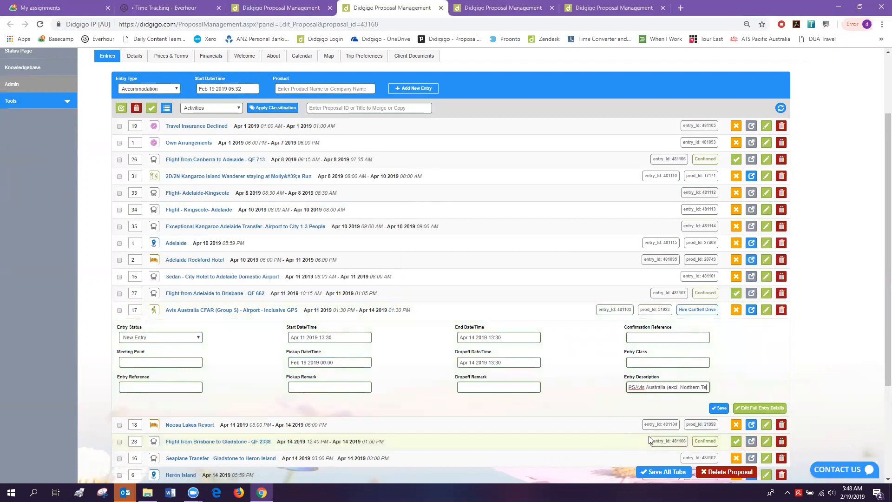
{"action": "key", "text": "Home"}
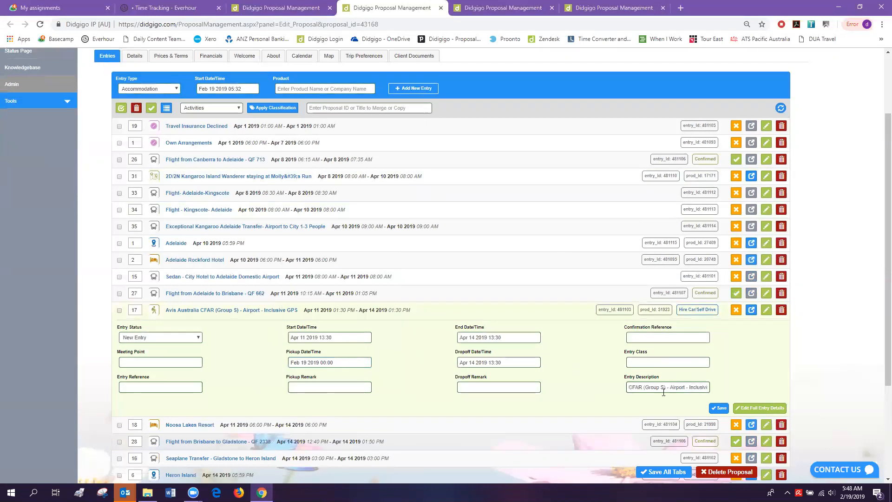
{"action": "left_click", "coordinate": [232, 311]}
- Open the Avis entry's full edit page and toggle its Details and More Details sections
{"action": "scroll", "coordinate": [264, 293], "scroll_direction": "up", "scroll_amount": 1}
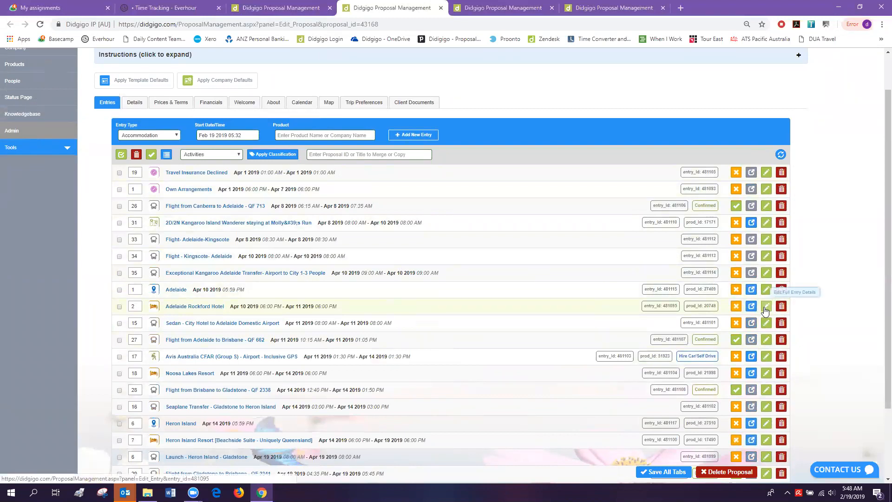
{"action": "left_click", "coordinate": [518, 7]}
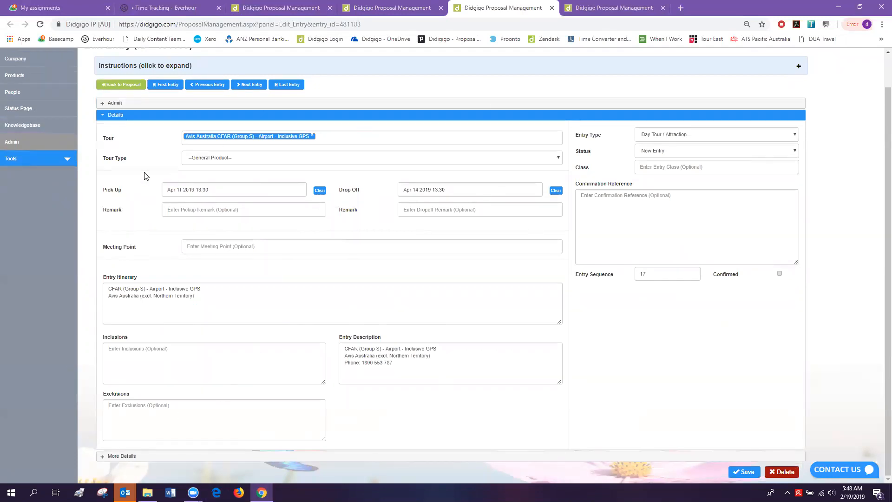
{"action": "left_click", "coordinate": [105, 116]}
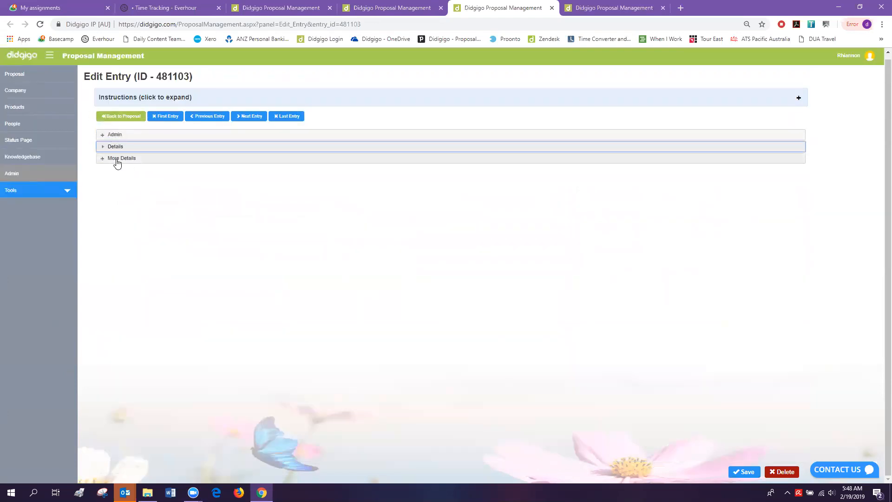
{"action": "left_click", "coordinate": [118, 160]}
{"action": "left_click", "coordinate": [117, 160]}
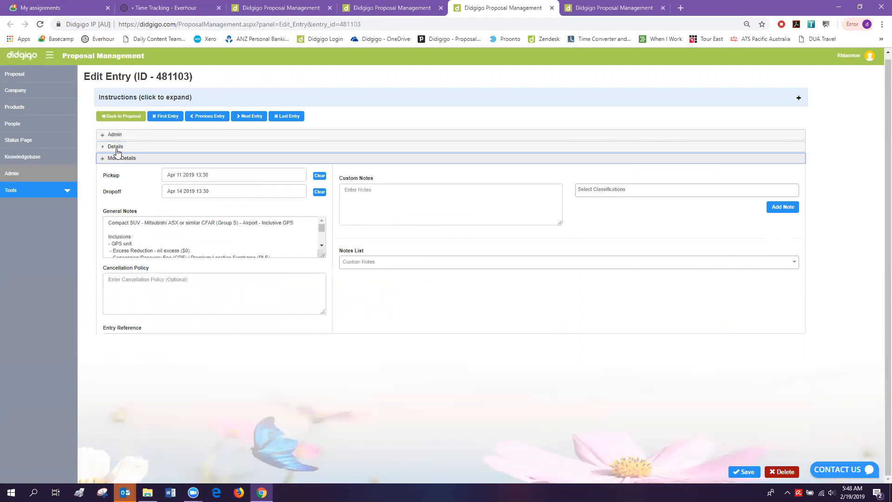
{"action": "left_click", "coordinate": [114, 146]}
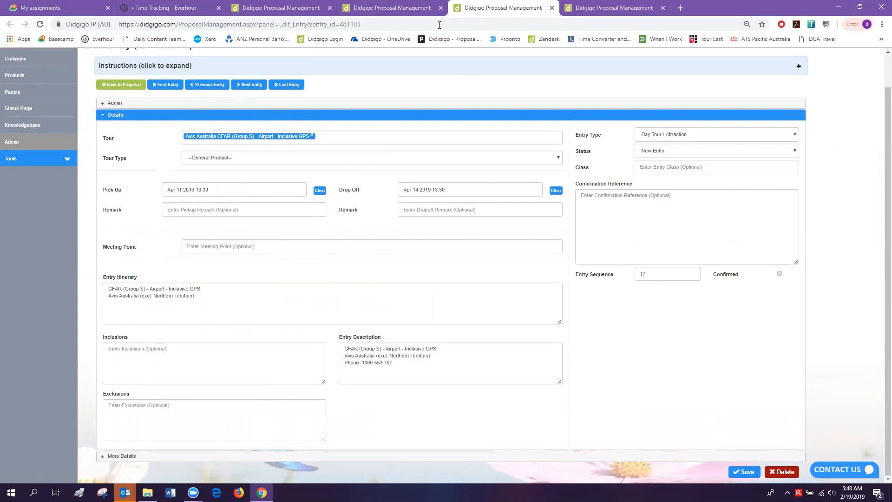
{"action": "left_click", "coordinate": [411, 5]}
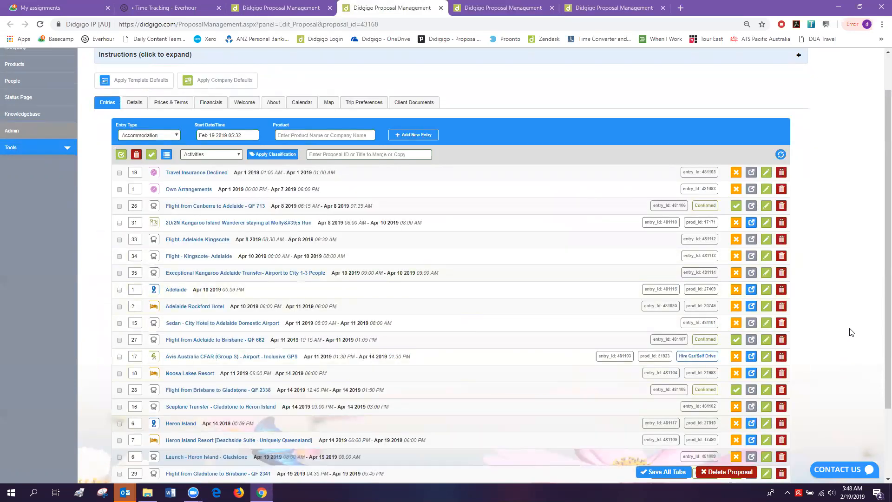
{"action": "left_click", "coordinate": [494, 11]}
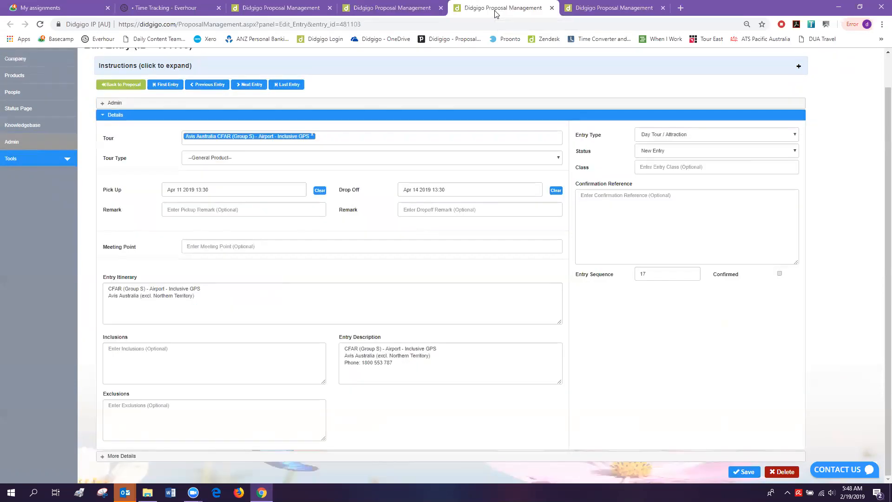
- Open the Desert Gardens Hotel entry's edit page in a new tab and glance at it
{"action": "left_click", "coordinate": [639, 6]}
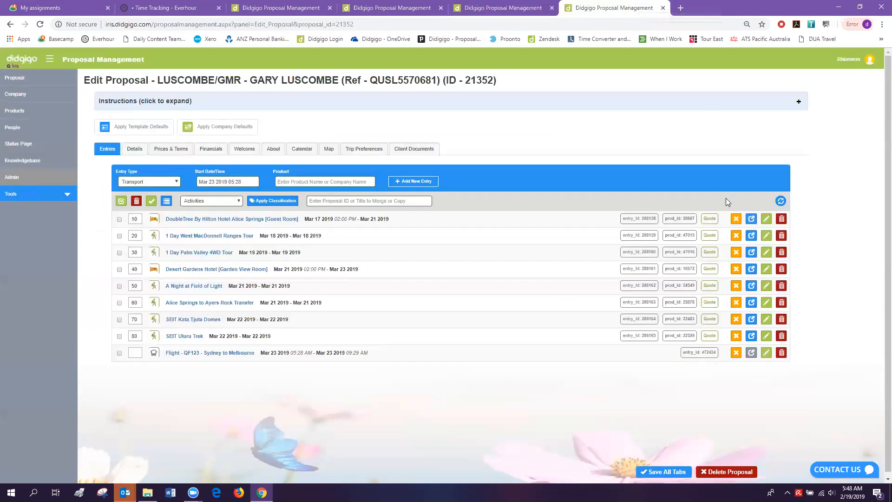
{"action": "right_click", "coordinate": [766, 276]}
{"action": "left_click", "coordinate": [773, 280]}
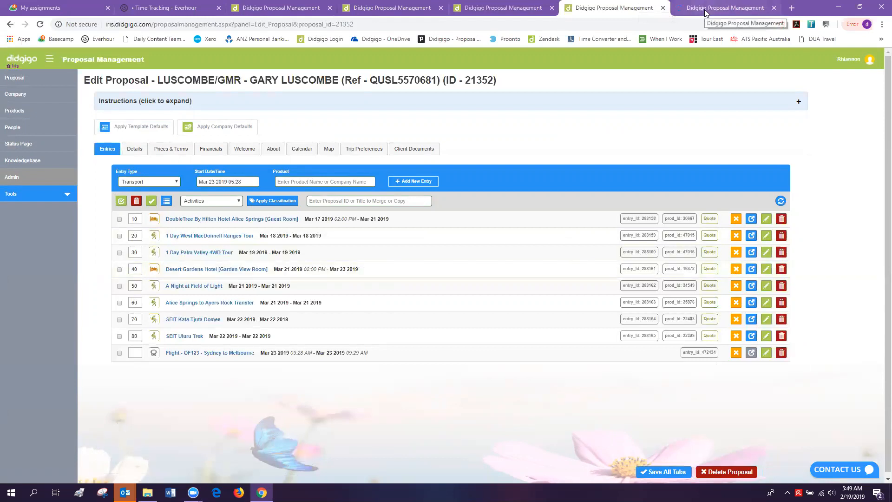
{"action": "left_click", "coordinate": [704, 9]}
{"action": "left_click", "coordinate": [614, 7]}
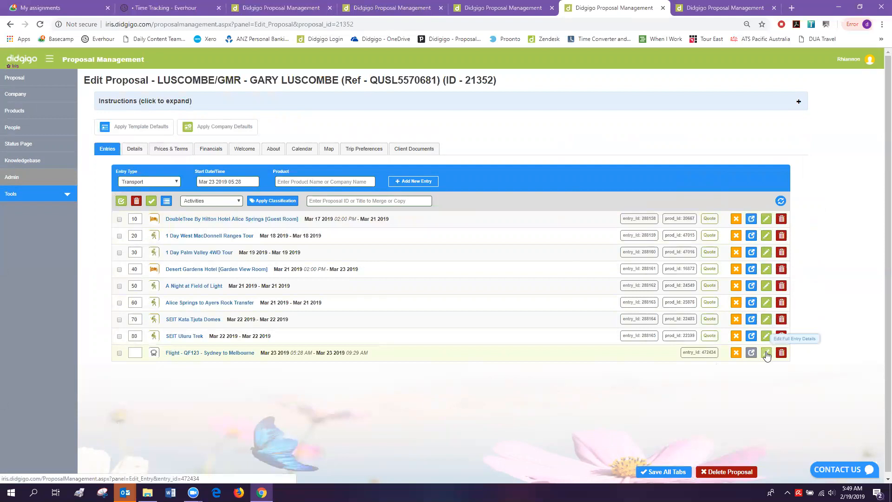
- Look at the 1 Day Palm Valley 4WD Tour entry, then view Desert Gardens entry 288161's full form
{"action": "left_click", "coordinate": [766, 256]}
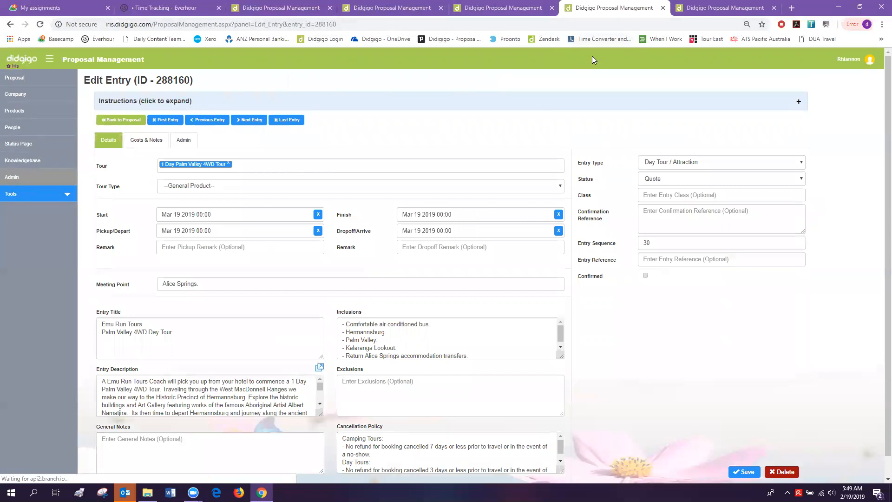
{"action": "left_click", "coordinate": [119, 122]}
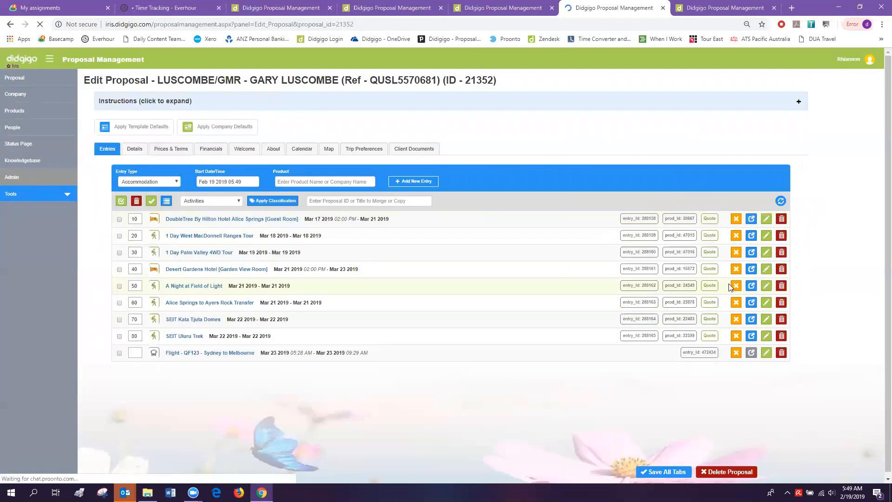
{"action": "right_click", "coordinate": [768, 273]}
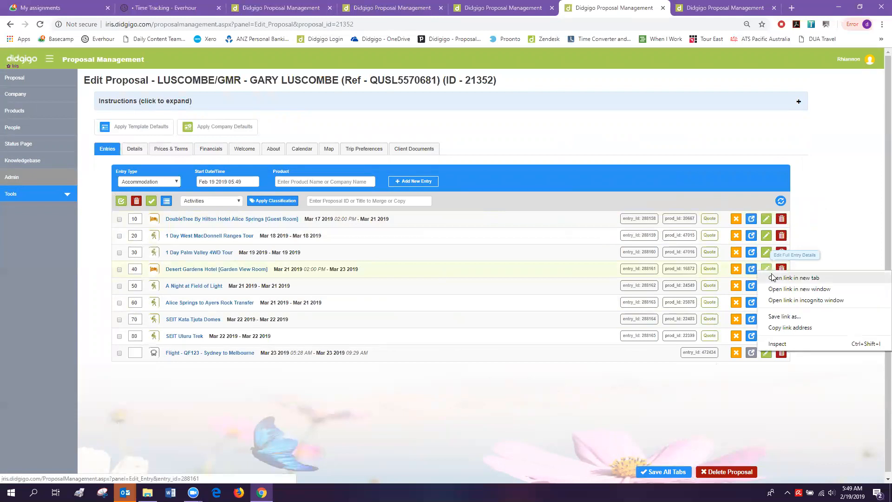
{"action": "left_click", "coordinate": [713, 10]}
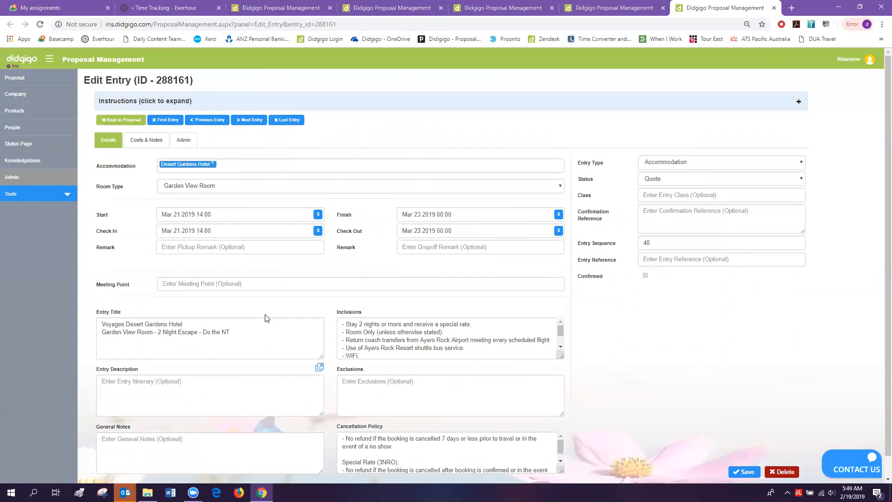
{"action": "scroll", "coordinate": [267, 317], "scroll_direction": "down", "scroll_amount": 1}
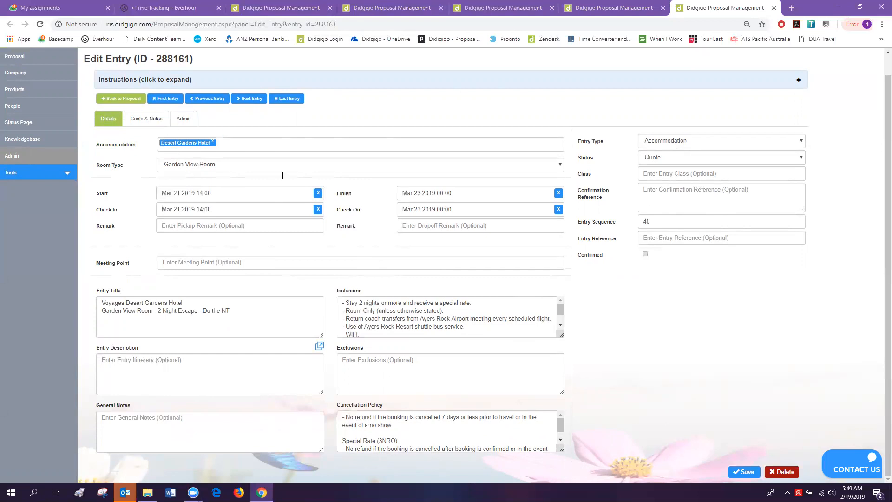
{"action": "left_click", "coordinate": [499, 6]}
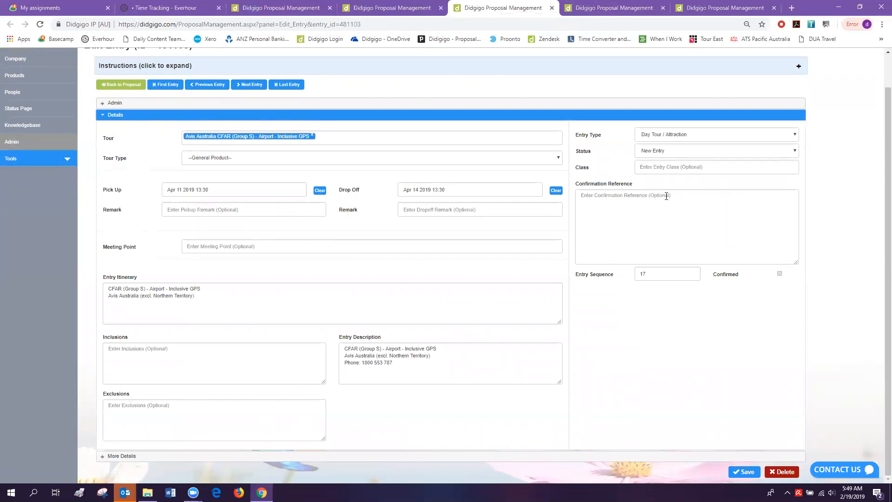
{"action": "left_click", "coordinate": [123, 118]}
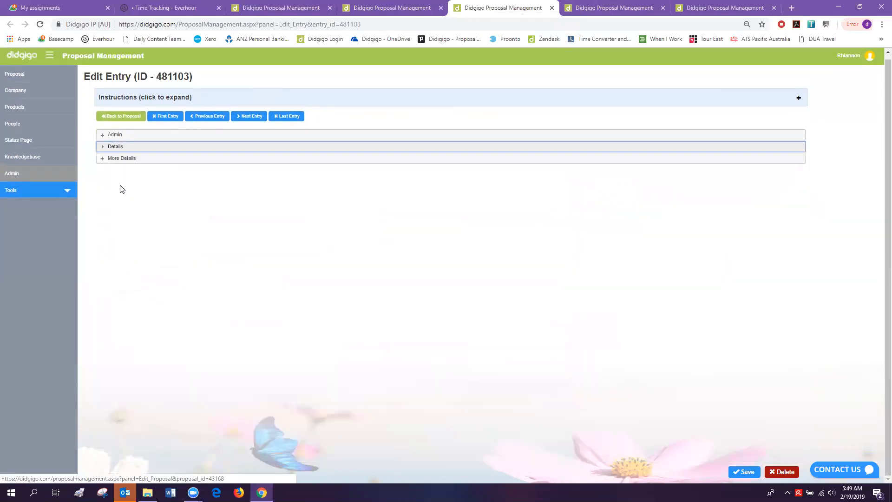
{"action": "left_click", "coordinate": [120, 158]}
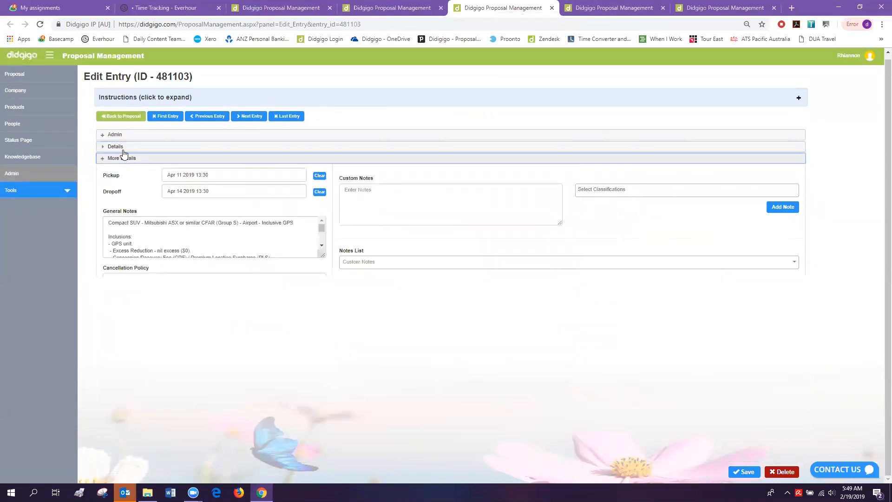
{"action": "left_click", "coordinate": [123, 148]}
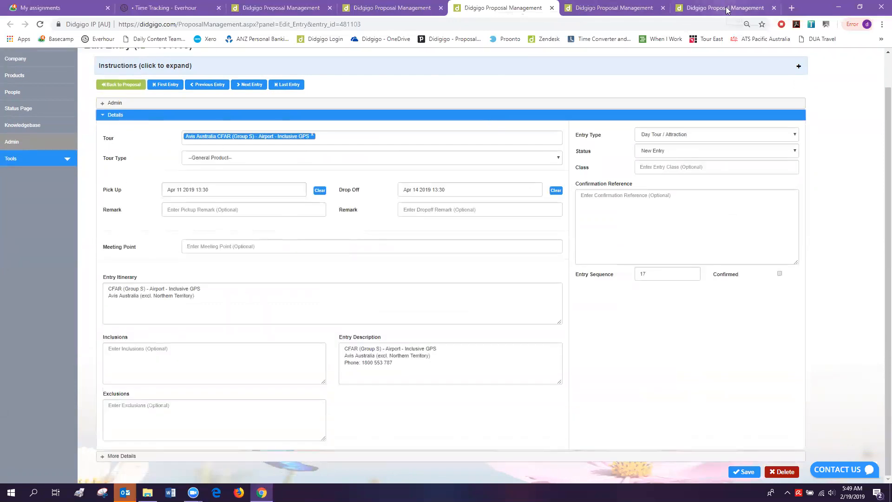
{"action": "left_click", "coordinate": [727, 10]}
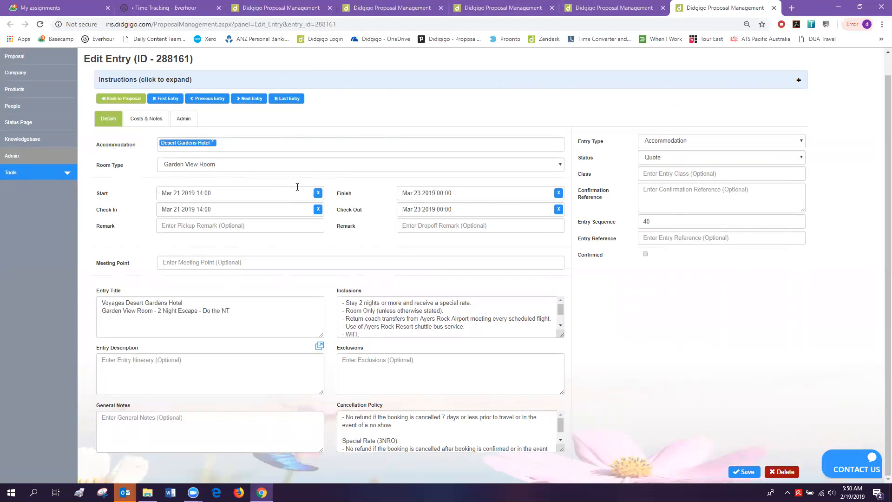
{"action": "left_click", "coordinate": [619, 9]}
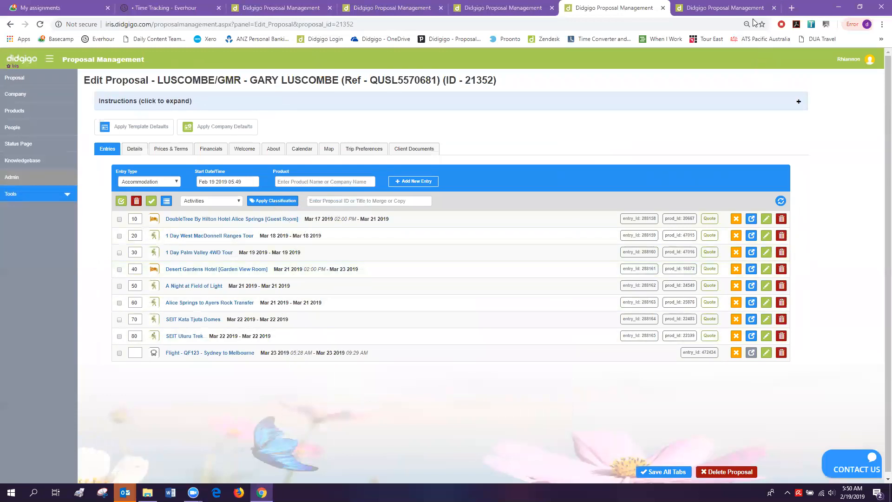
{"action": "key", "text": "ctrl+Tab"}
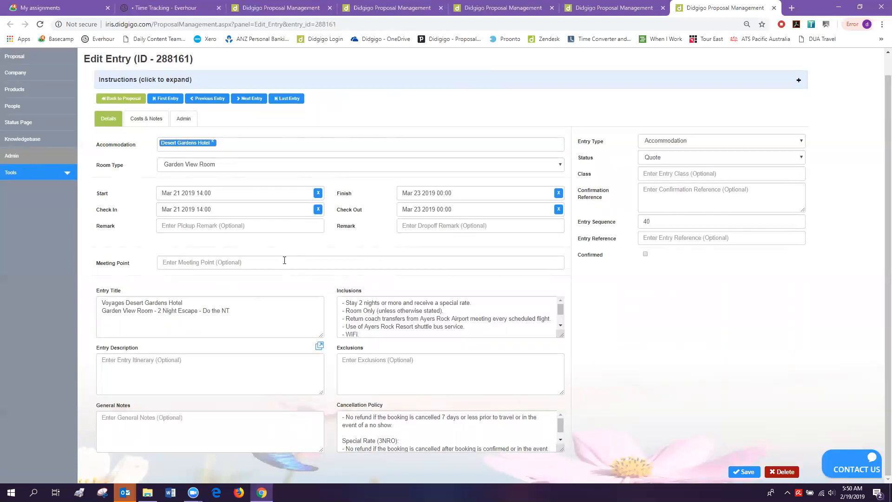
{"action": "left_click_drag", "start_coordinate": [240, 312], "coordinate": [91, 306]}
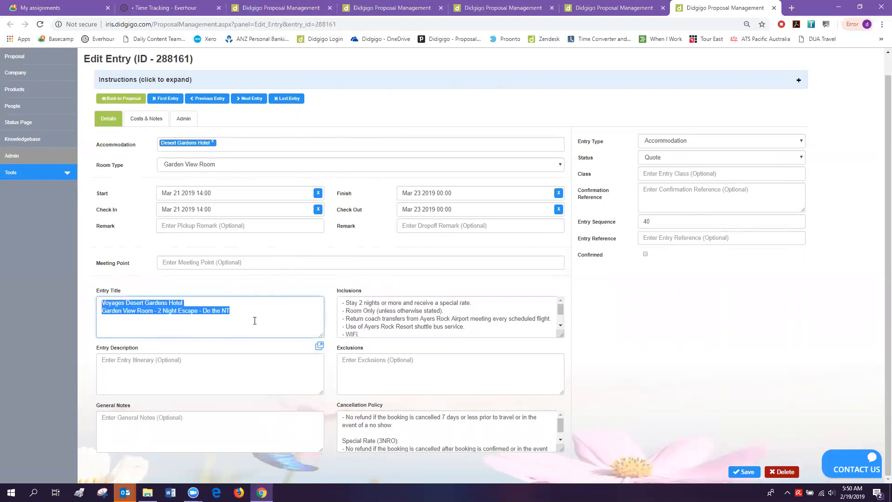
{"action": "left_click", "coordinate": [243, 311]}
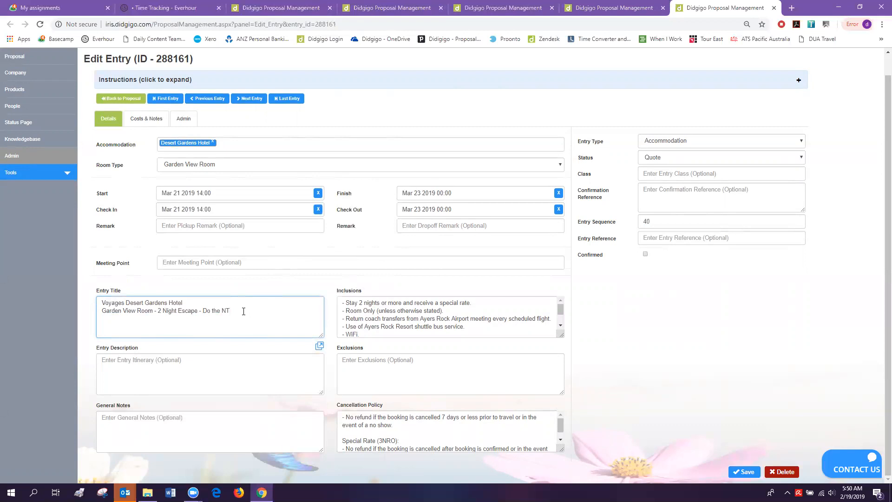
{"action": "left_click_drag", "start_coordinate": [243, 311], "coordinate": [97, 304]}
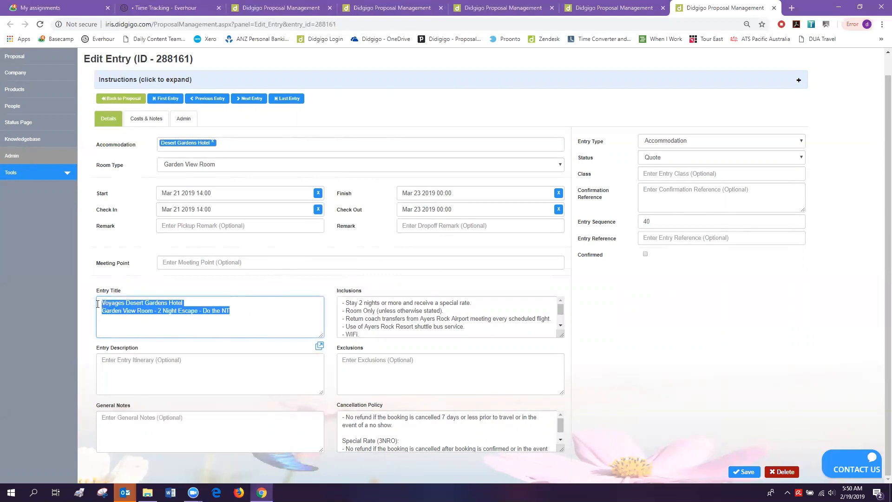
{"action": "left_click", "coordinate": [126, 334]}
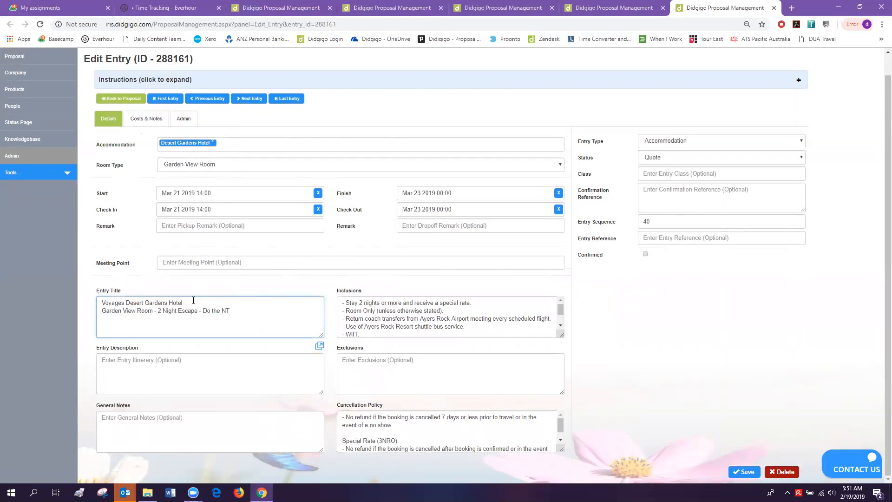
- Look through the Desert Gardens entry's description, notes, inclusions, class and confirmation reference fields
{"action": "left_click", "coordinate": [144, 382]}
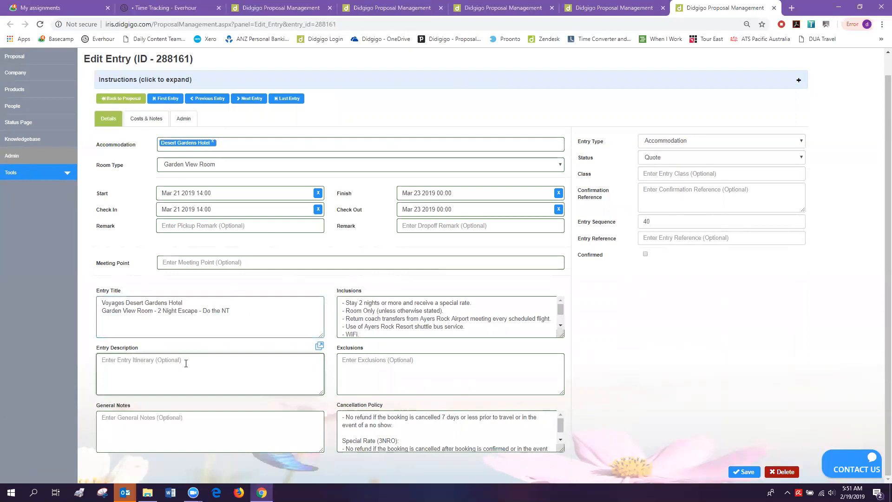
{"action": "left_click", "coordinate": [130, 438]}
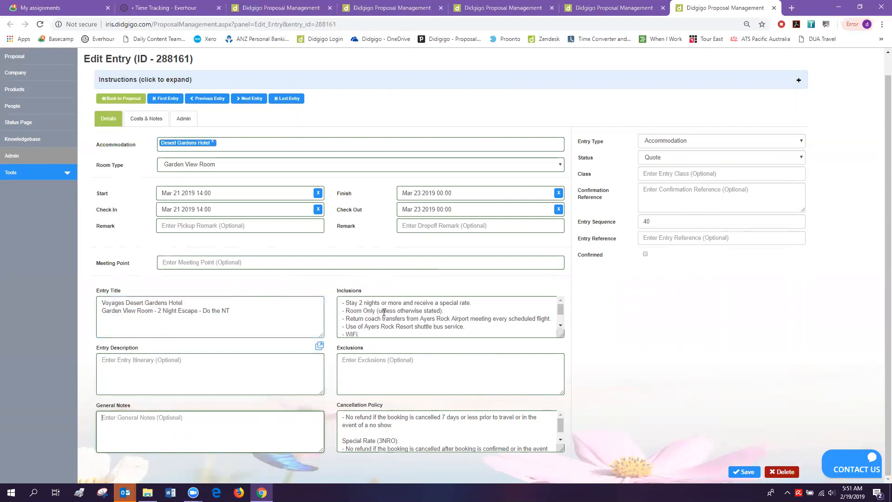
{"action": "left_click", "coordinate": [561, 326]}
{"action": "left_click", "coordinate": [560, 300]}
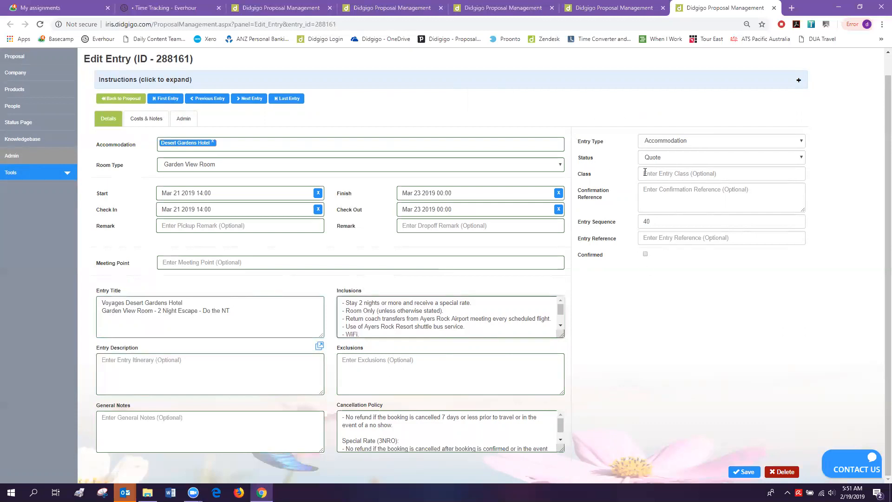
{"action": "left_click", "coordinate": [661, 173]}
{"action": "left_click", "coordinate": [660, 194]}
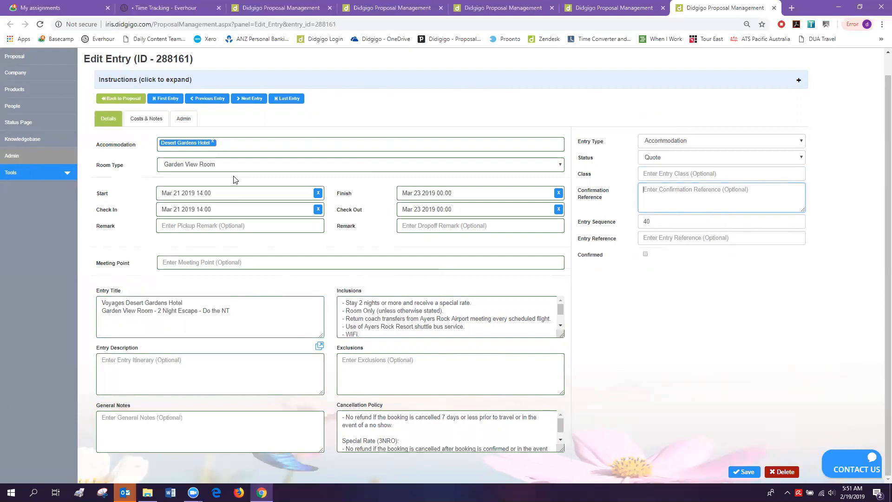
- Check the entry's Costs & Notes, showing cost, price and markup all 0.00
{"action": "left_click", "coordinate": [146, 120]}
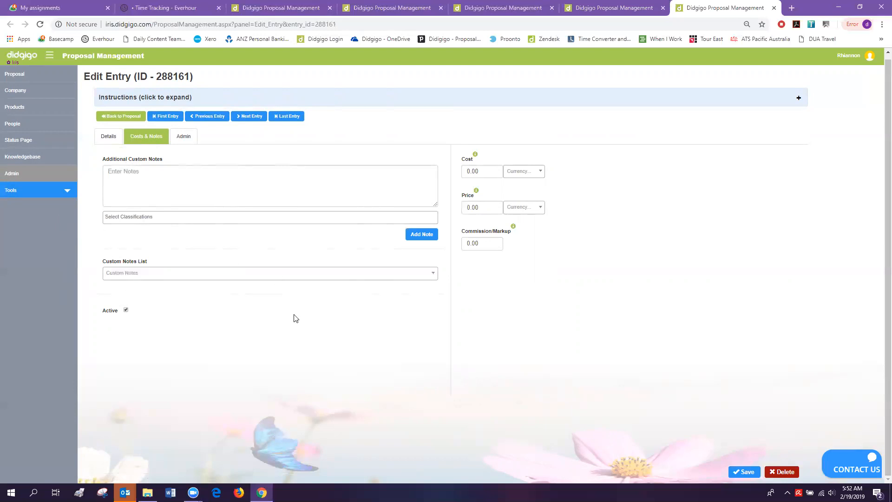
{"action": "left_click", "coordinate": [107, 135]}
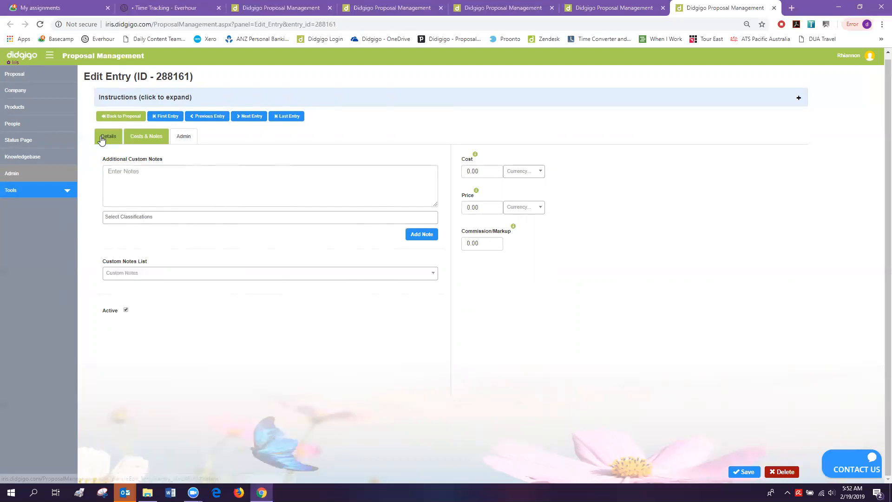
{"action": "left_click", "coordinate": [141, 121]}
{"action": "left_click", "coordinate": [121, 116]}
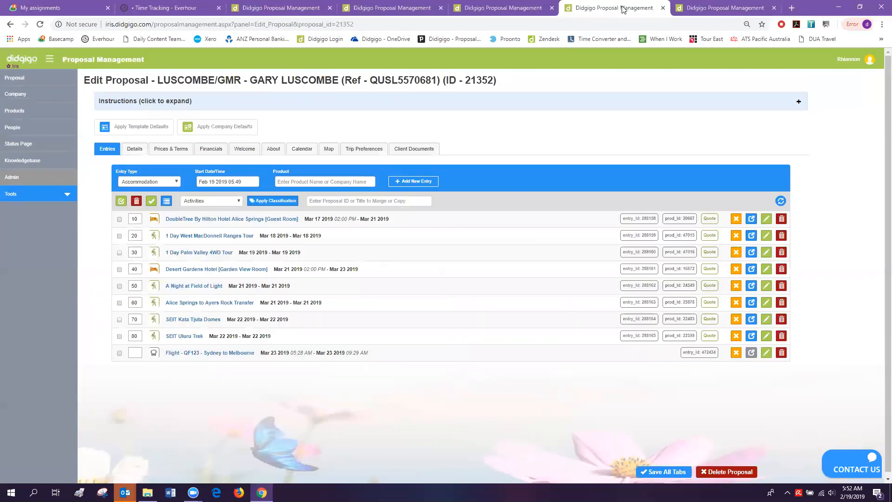
- Expand More Details on the Avis Australia CFAR entry 481103 page
{"action": "left_click", "coordinate": [535, 14]}
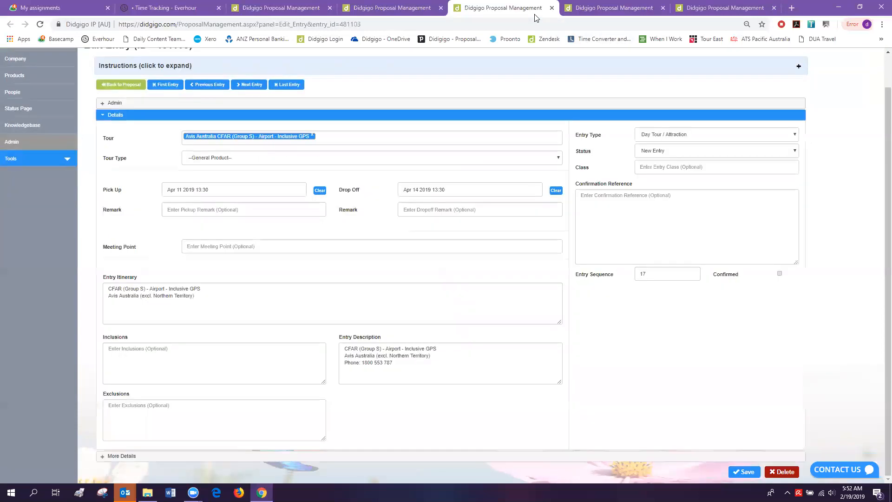
{"action": "left_click", "coordinate": [108, 458]}
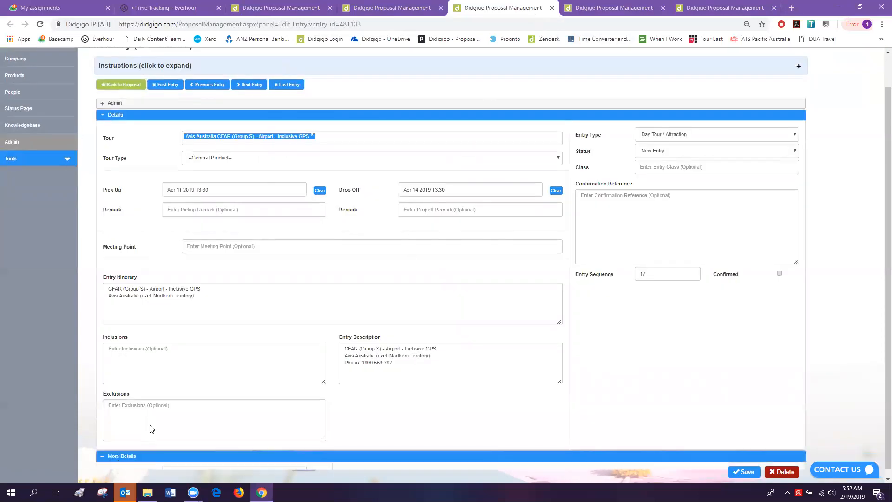
{"action": "scroll", "coordinate": [281, 241], "scroll_direction": "down", "scroll_amount": 6}
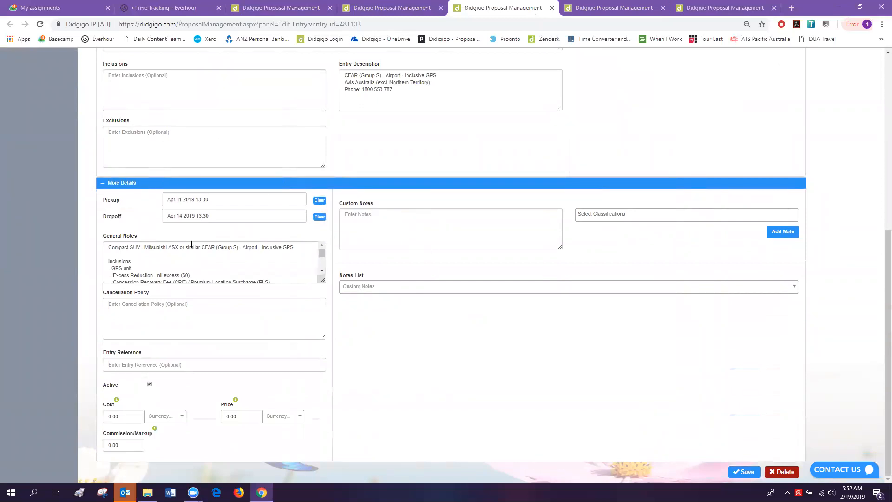
{"action": "scroll", "coordinate": [221, 195], "scroll_direction": "up", "scroll_amount": 6}
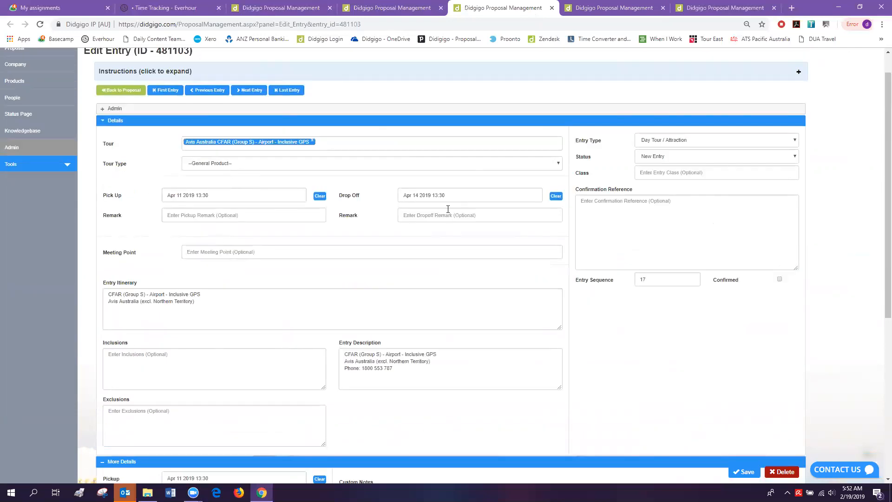
- Revisit the Desert Gardens Hotel entry's details, then go to the proposal's entries list
{"action": "left_click", "coordinate": [733, 8]}
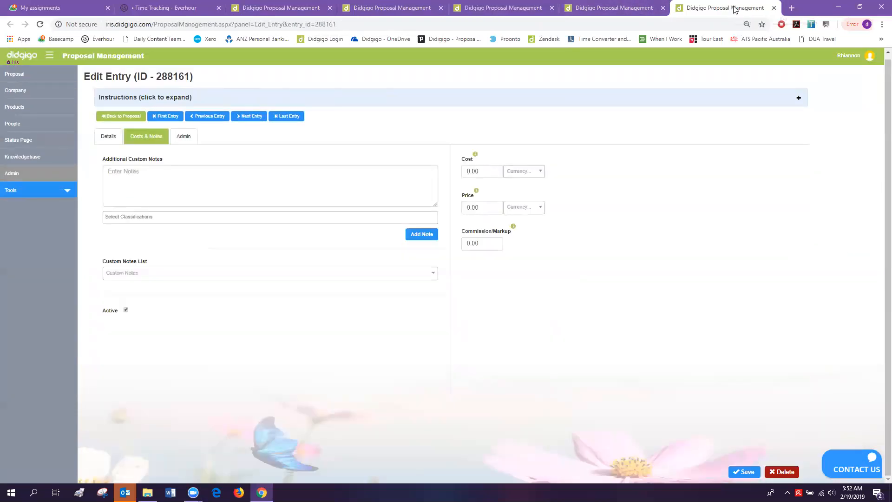
{"action": "left_click", "coordinate": [108, 137]}
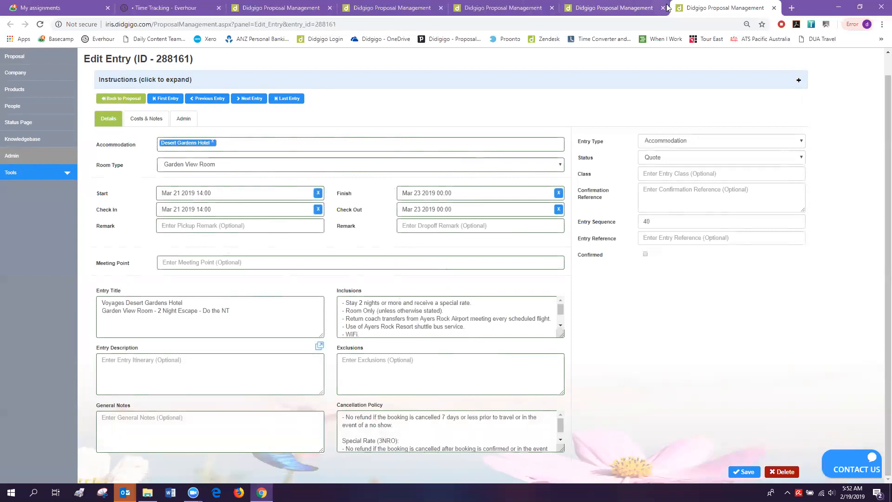
{"action": "left_click", "coordinate": [638, 11]}
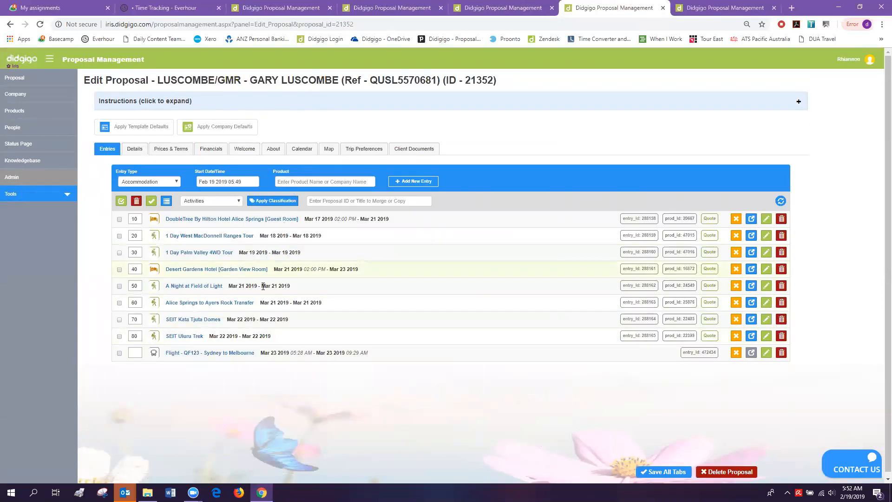
- Open the Alice Springs to Ayers Rock Transfer's edit page in a new tab, then return to Desert Gardens
{"action": "right_click", "coordinate": [764, 302]}
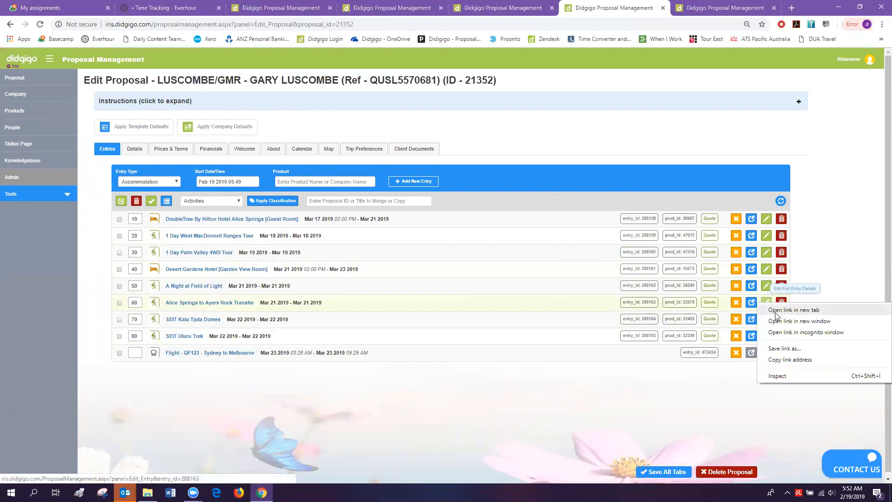
{"action": "left_click", "coordinate": [775, 313]}
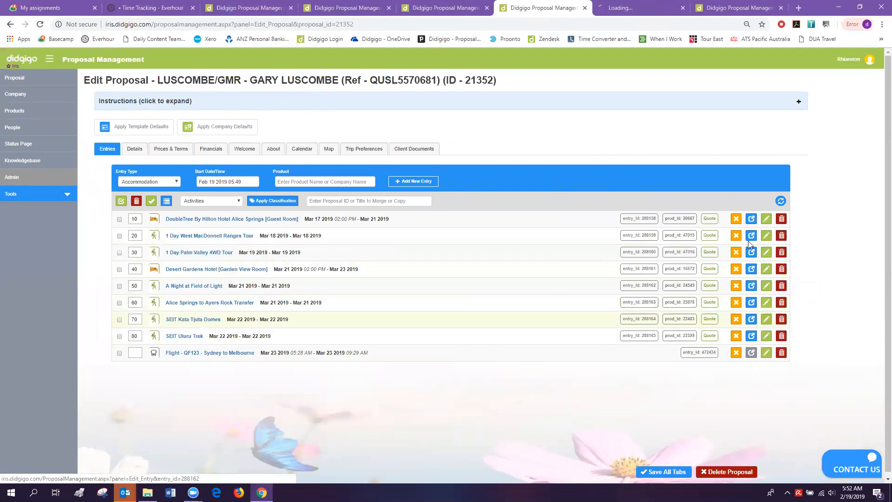
{"action": "left_click", "coordinate": [654, 9]}
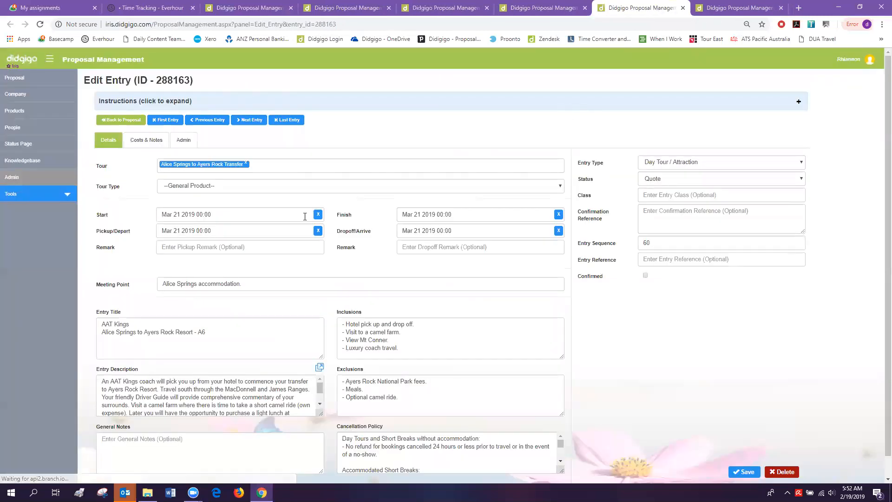
{"action": "scroll", "coordinate": [230, 307], "scroll_direction": "down", "scroll_amount": 1}
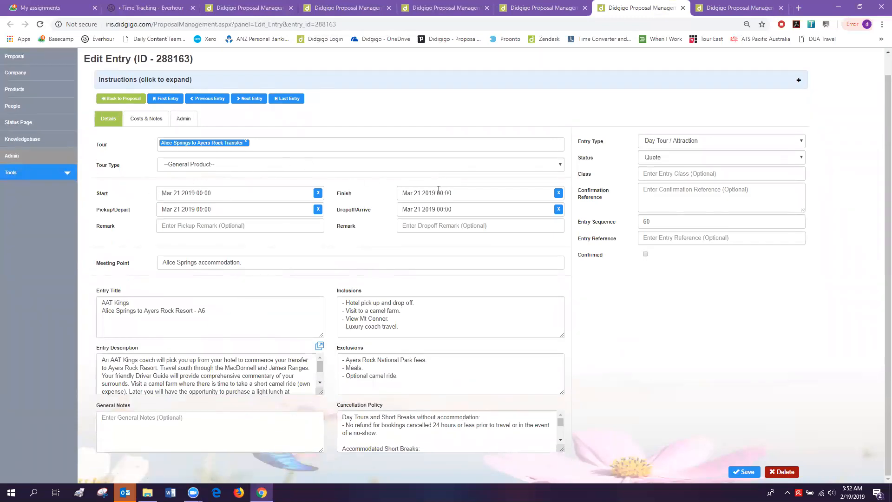
{"action": "key", "text": "ctrl+shift+Tab"}
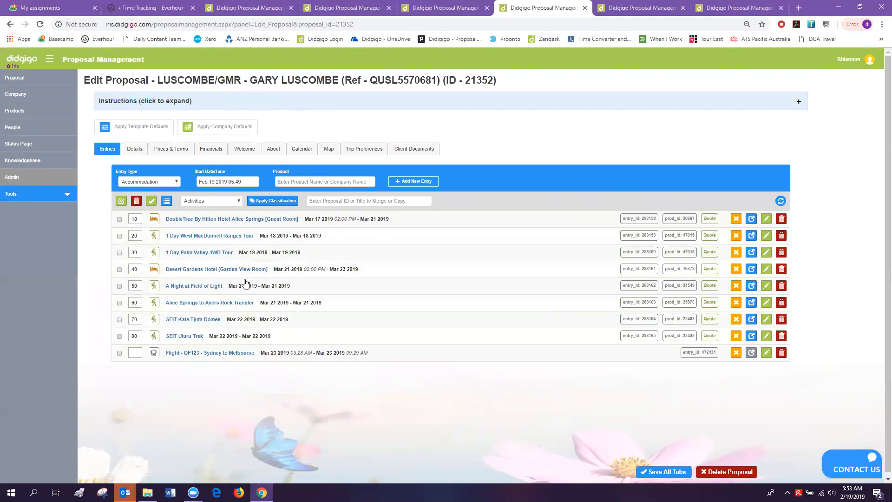
{"action": "left_click", "coordinate": [731, 9]}
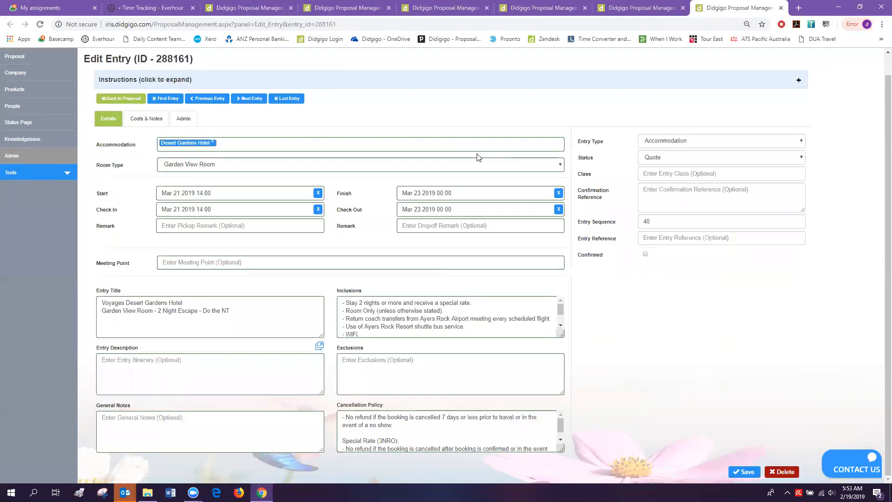
- Delete ' - A6' so the transfer's Entry Title reads 'Alice Springs to Ayers Rock Resort'
{"action": "left_click", "coordinate": [619, 14]}
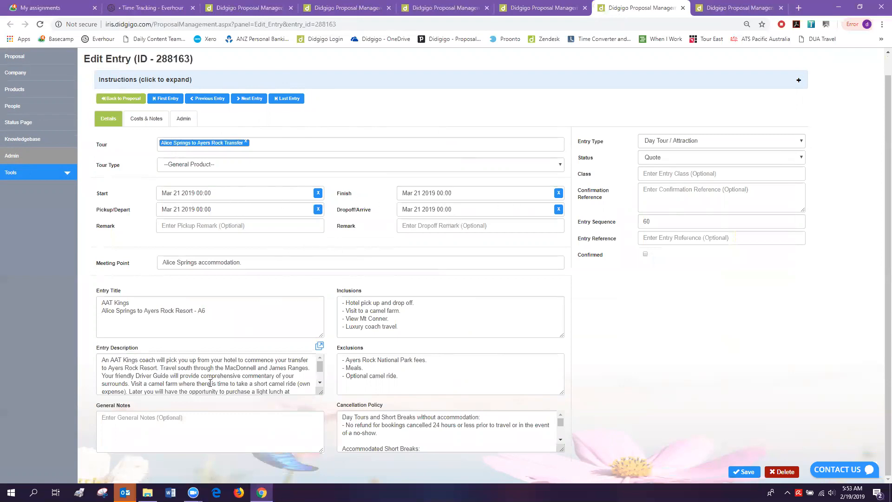
{"action": "scroll", "coordinate": [190, 368], "scroll_direction": "down", "scroll_amount": 2}
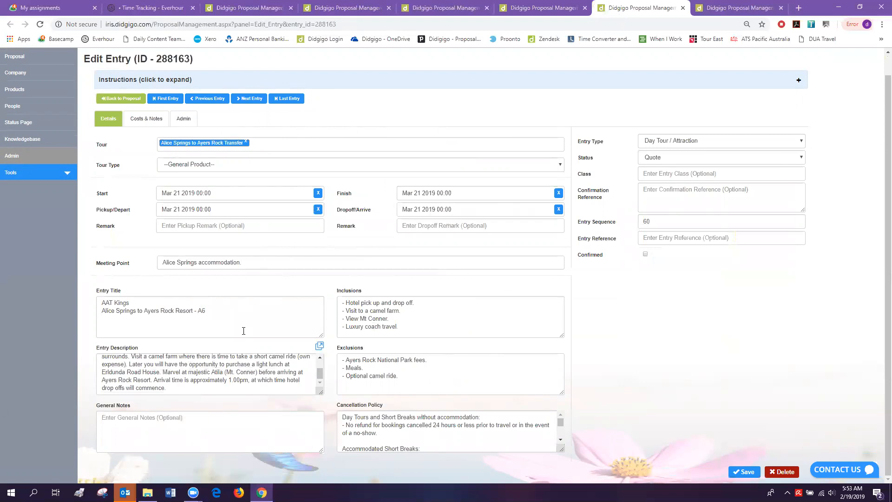
{"action": "left_click", "coordinate": [226, 308]}
{"action": "key", "text": "BackSpace"}
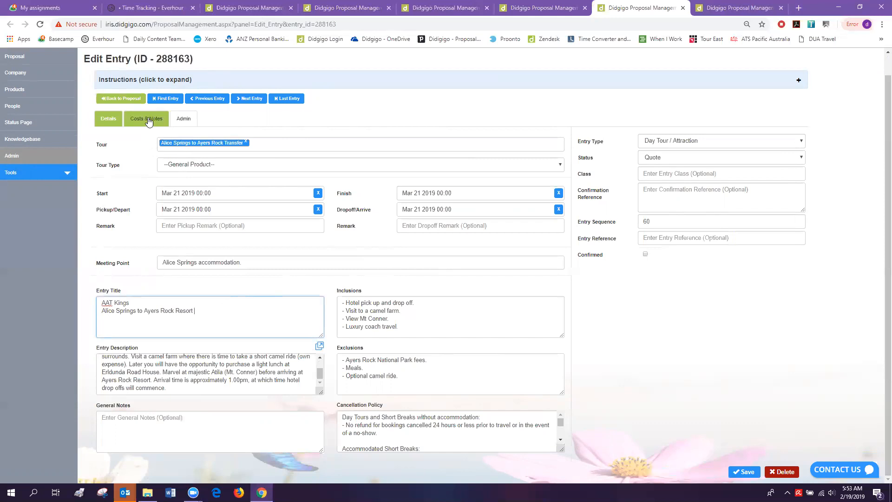
{"action": "left_click", "coordinate": [146, 118]}
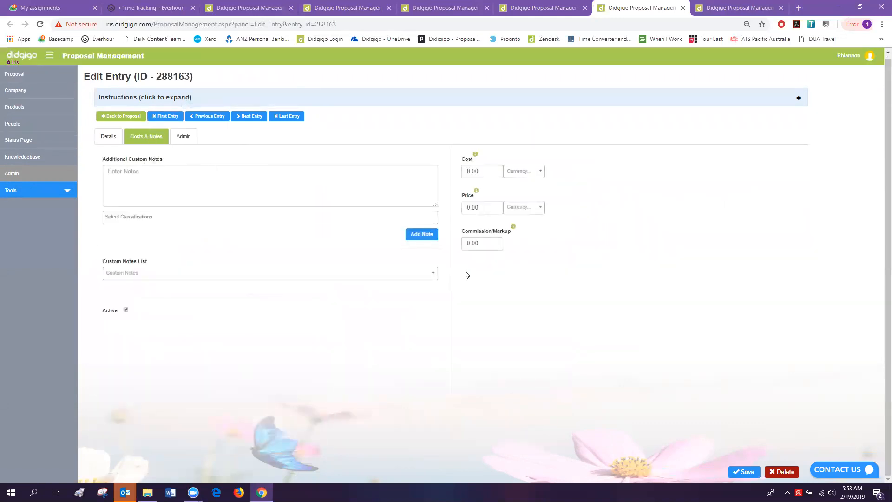
{"action": "left_click", "coordinate": [103, 140]}
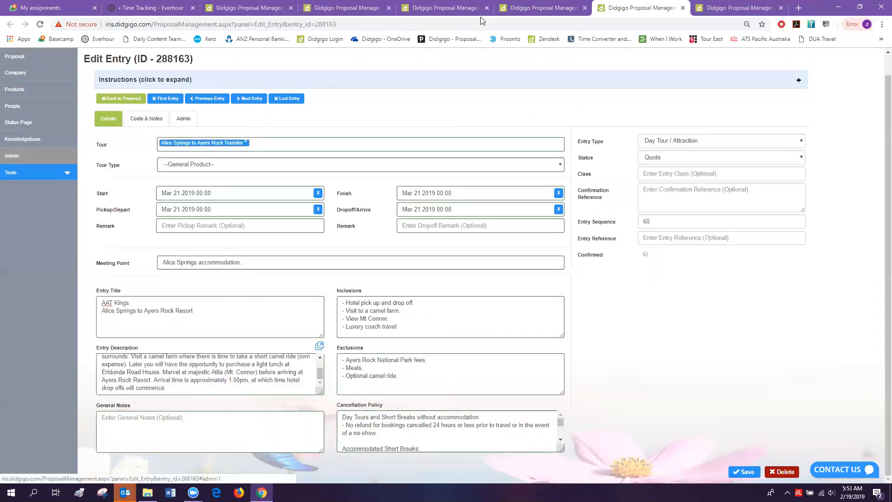
{"action": "left_click", "coordinate": [534, 8]}
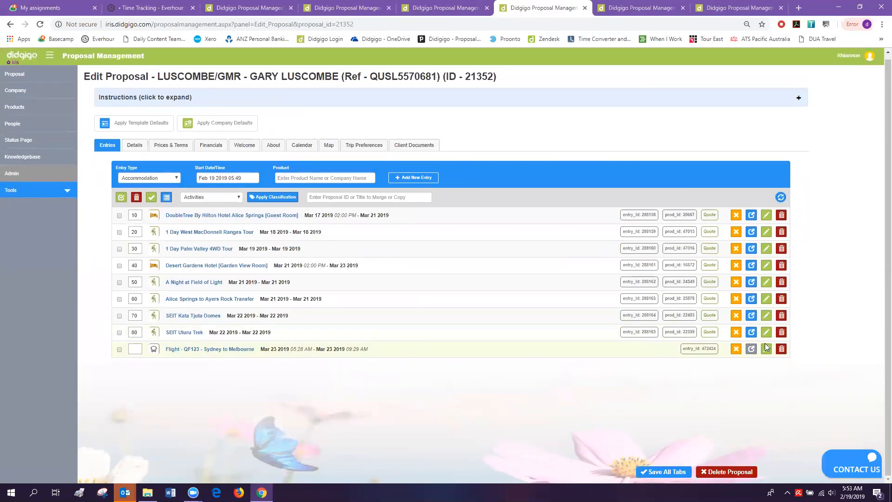
- Open the Flight - QF123 - Sydney to Melbourne entry's edit page in a new tab
{"action": "right_click", "coordinate": [763, 348]}
{"action": "left_click", "coordinate": [699, 407]}
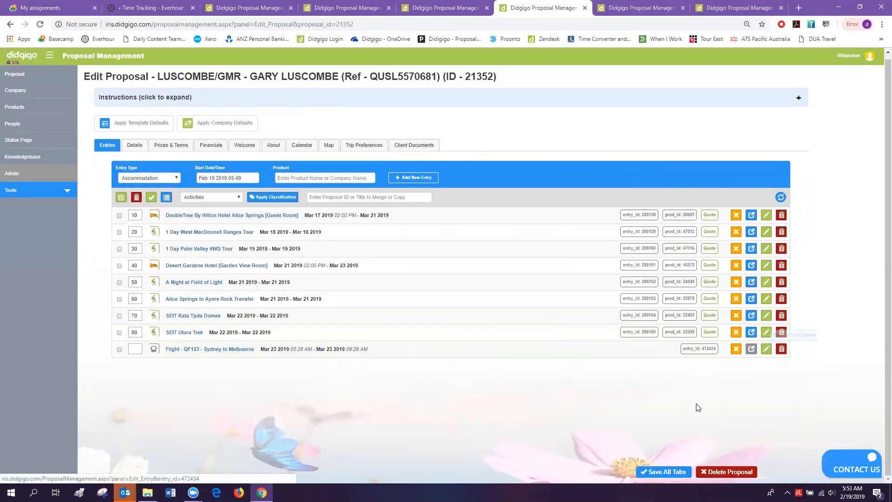
{"action": "right_click", "coordinate": [766, 350]}
{"action": "left_click", "coordinate": [774, 357]}
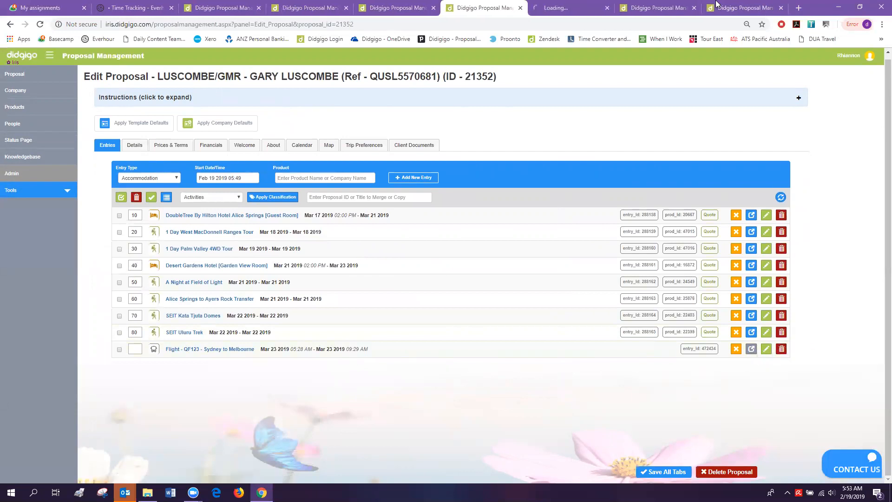
{"action": "left_click", "coordinate": [576, 8]}
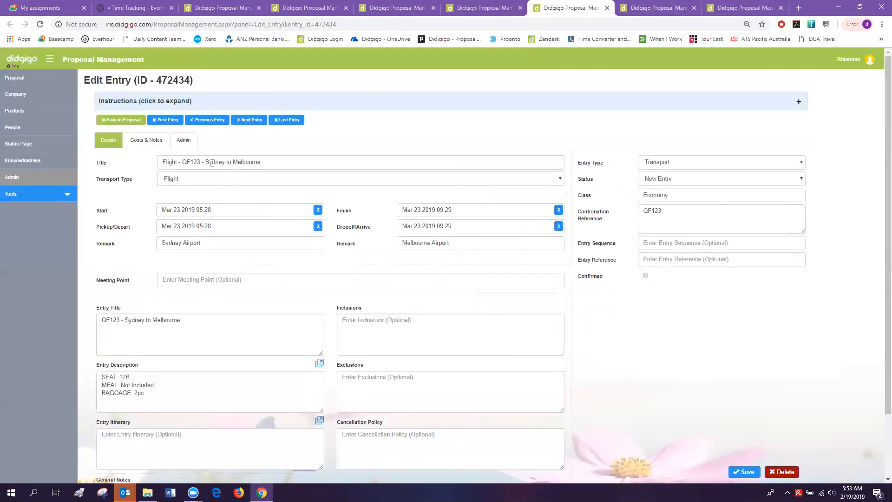
- Review the flight's title and keep Flight as its transport type, leaving it unchanged
{"action": "left_click_drag", "start_coordinate": [280, 163], "coordinate": [143, 171]}
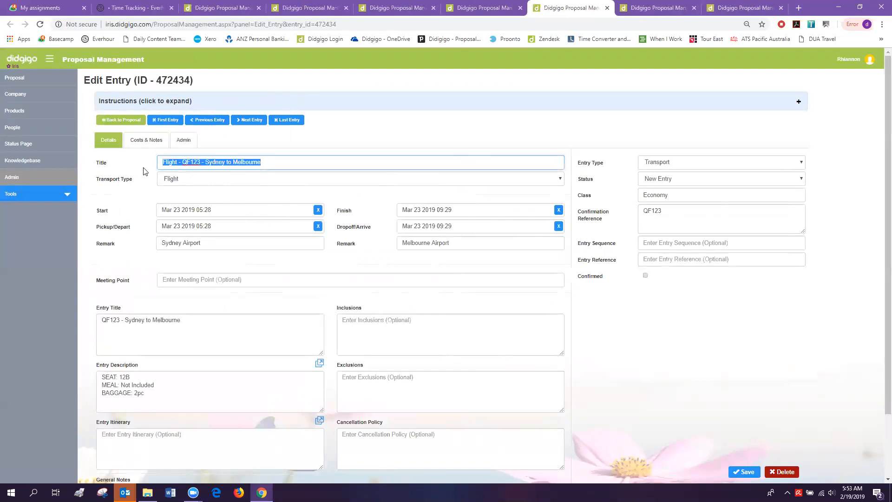
{"action": "left_click", "coordinate": [175, 181]}
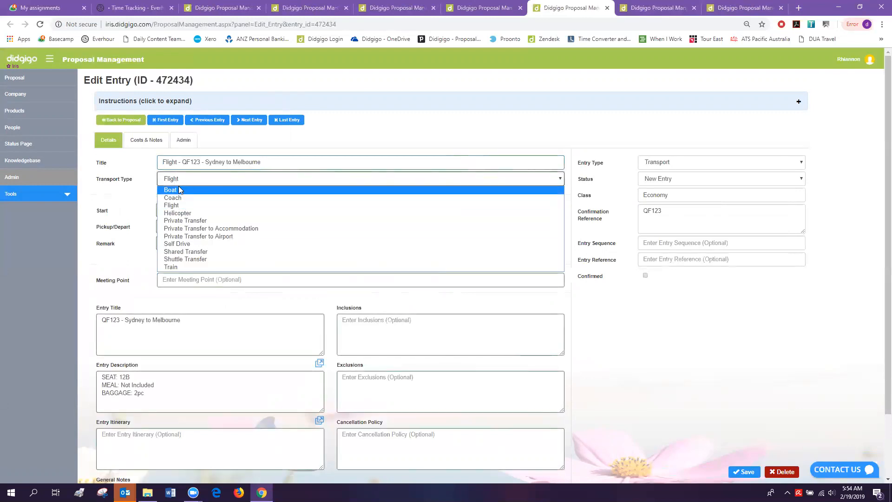
{"action": "left_click", "coordinate": [136, 189]}
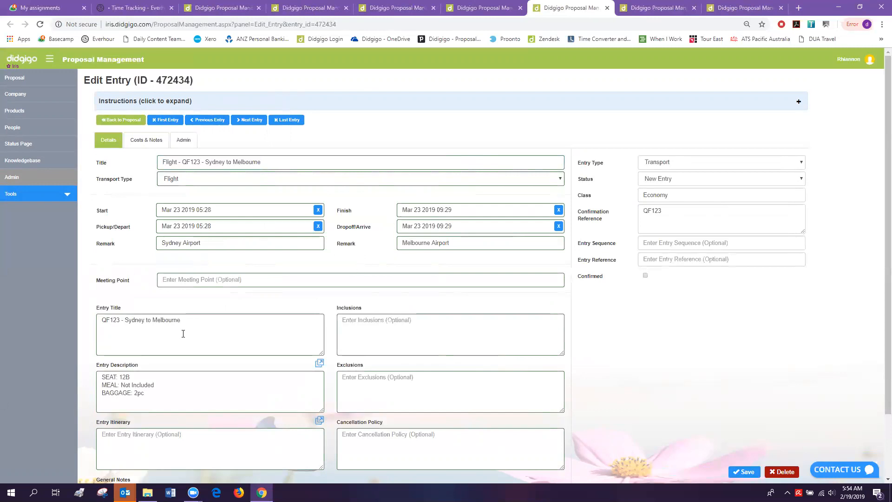
{"action": "scroll", "coordinate": [183, 333], "scroll_direction": "down", "scroll_amount": 2}
{"action": "left_click_drag", "start_coordinate": [207, 245], "coordinate": [86, 248]}
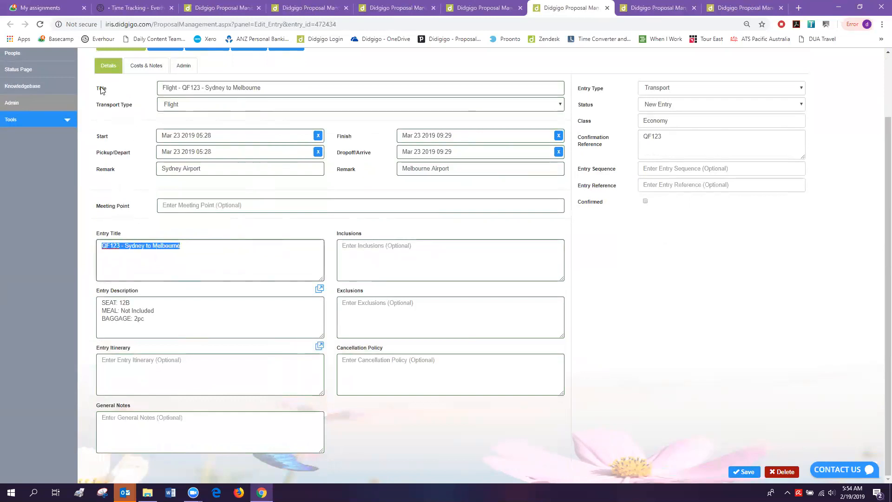
{"action": "left_click", "coordinate": [185, 247]}
{"action": "left_click_drag", "start_coordinate": [181, 247], "coordinate": [76, 248]}
{"action": "left_click", "coordinate": [655, 12]}
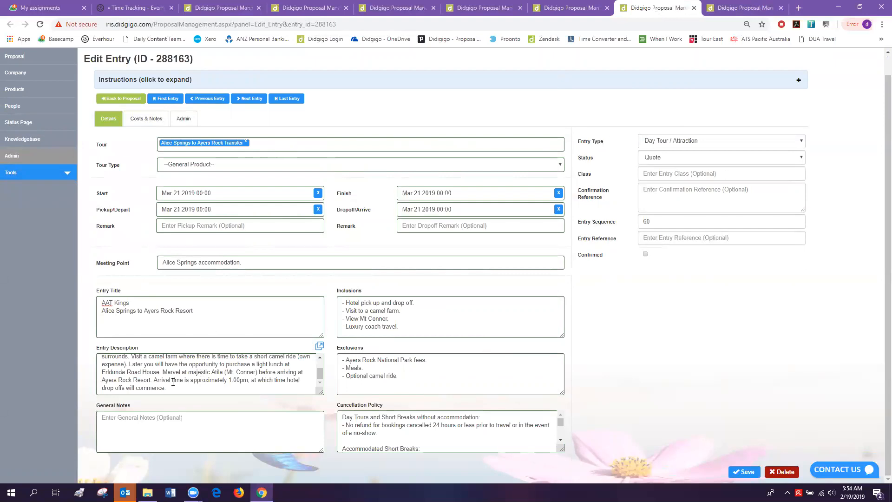
- Resize the Alice Springs transfer's Entry Description box
{"action": "scroll", "coordinate": [169, 386], "scroll_direction": "up", "scroll_amount": 3}
{"action": "scroll", "coordinate": [147, 366], "scroll_direction": "down", "scroll_amount": 3}
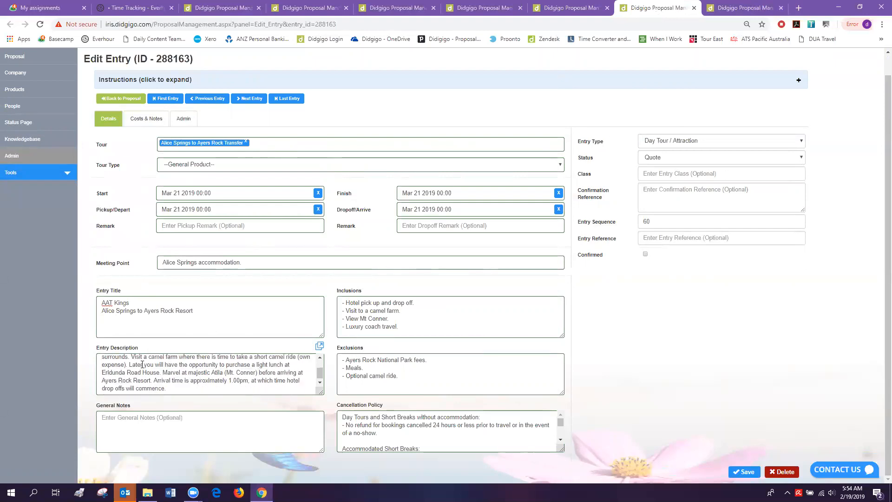
{"action": "left_click_drag", "start_coordinate": [321, 392], "coordinate": [427, 450]}
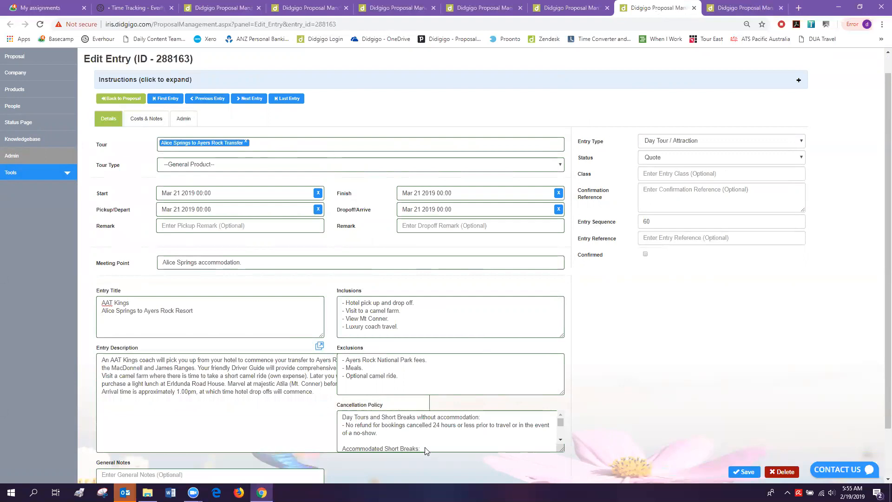
{"action": "left_click_drag", "start_coordinate": [426, 450], "coordinate": [324, 393]}
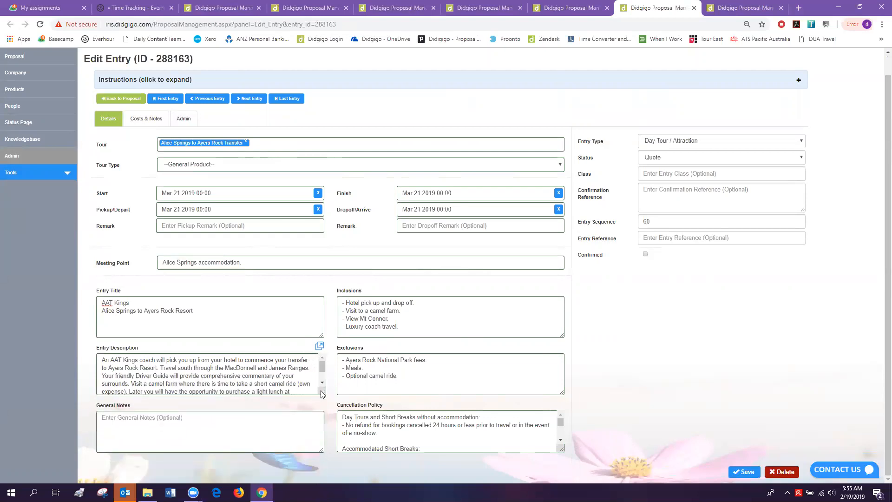
{"action": "left_click", "coordinate": [322, 385]}
{"action": "left_click", "coordinate": [322, 384]}
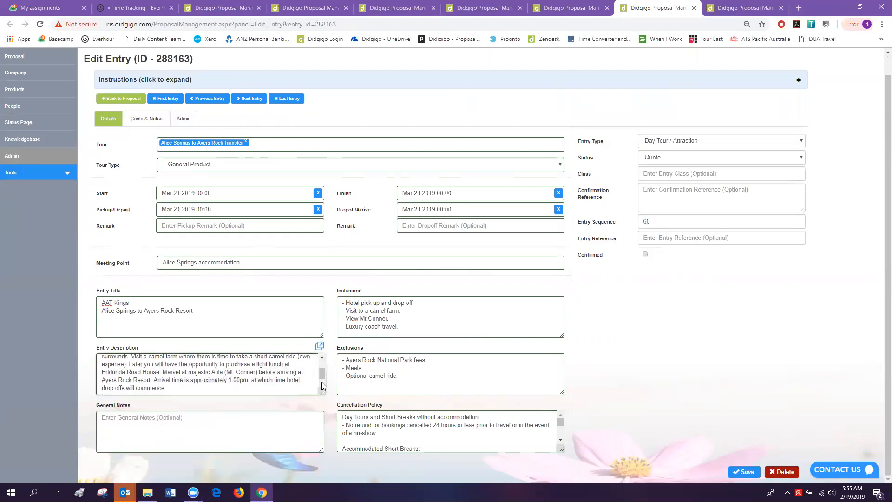
{"action": "scroll", "coordinate": [318, 364], "scroll_direction": "up", "scroll_amount": 2}
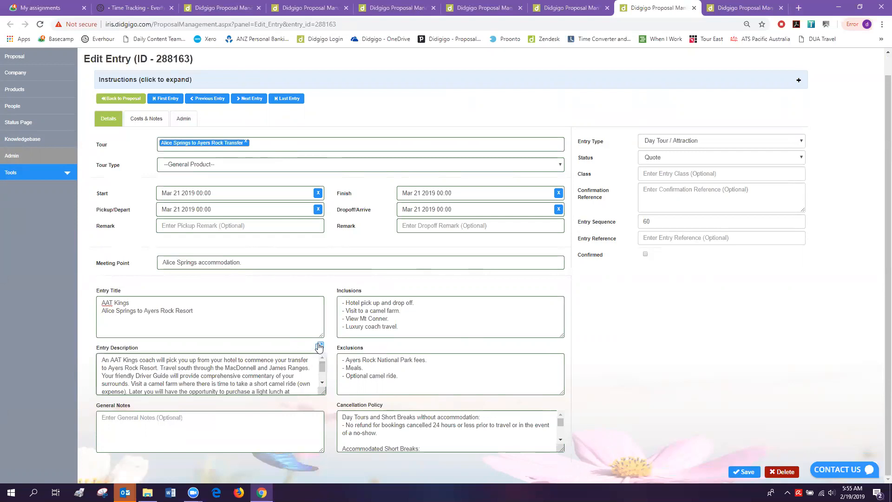
- In the expanded description editor, remove the TEST TEST TEST line and close the window
{"action": "left_click", "coordinate": [320, 346]}
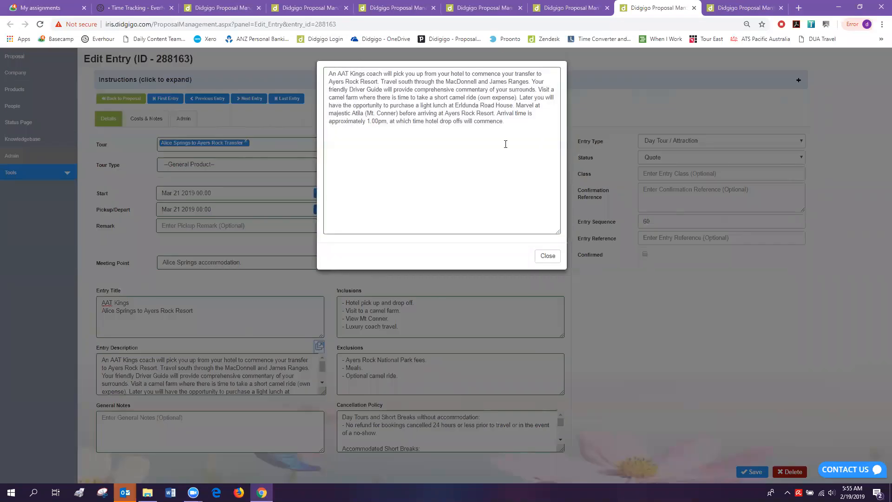
{"action": "left_click", "coordinate": [513, 126]}
{"action": "type", "text": "TEST TEST TEST"}
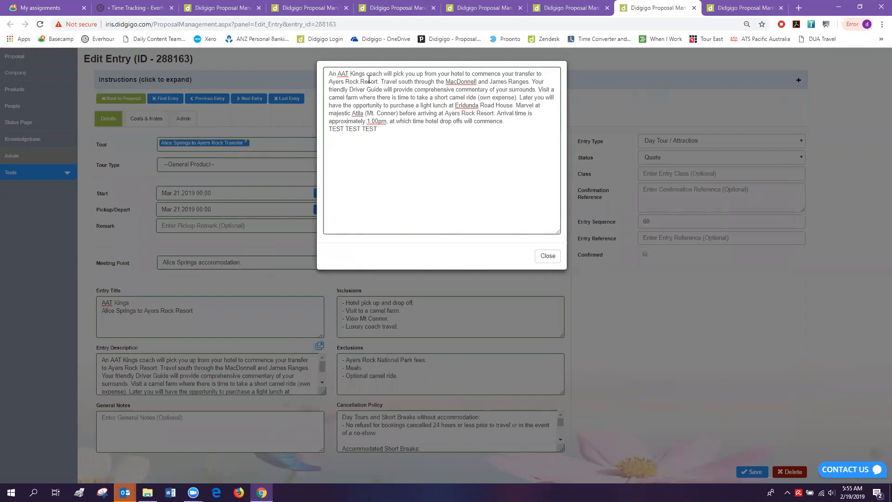
{"action": "key", "text": "shift+Home"}
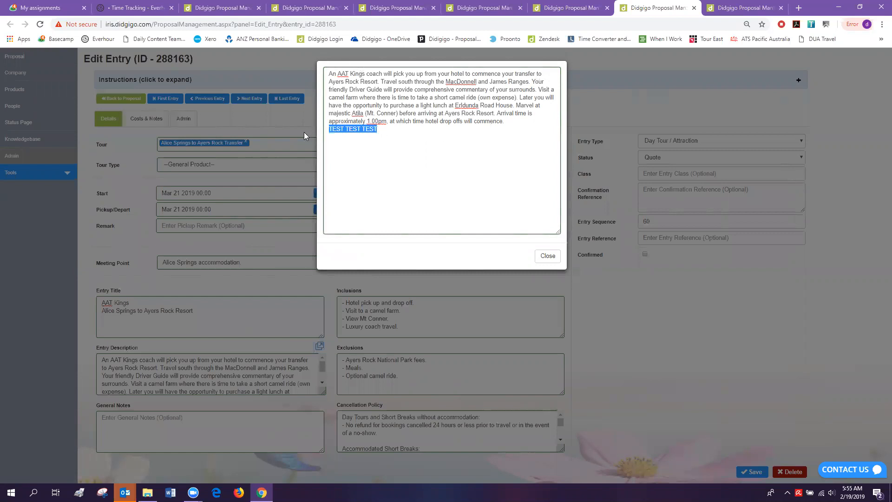
{"action": "key", "text": "BackSpace"}
{"action": "left_click", "coordinate": [547, 256]}
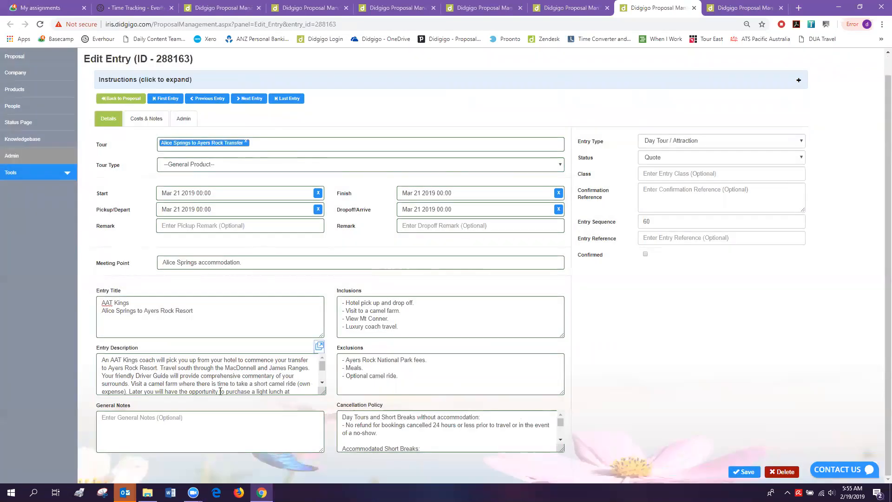
- Check the Alice Springs transfer entry's Costs & Notes and Admin tabs, then return to the entries list
{"action": "left_click", "coordinate": [567, 9]}
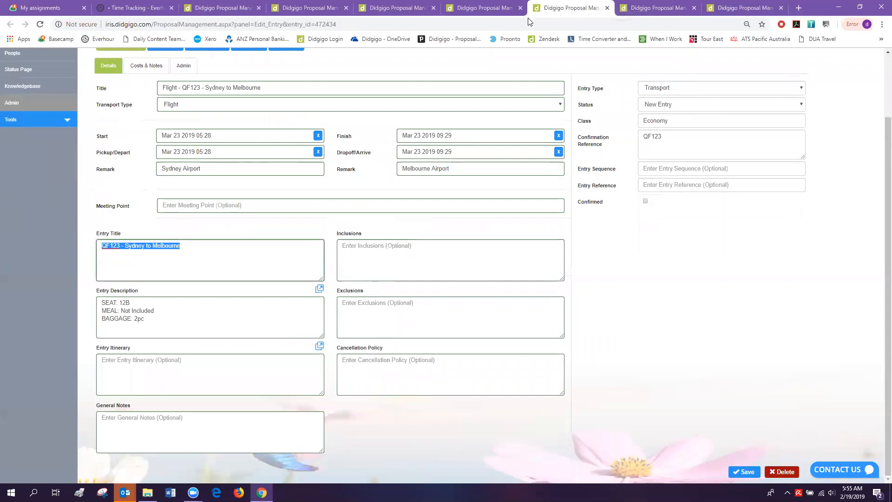
{"action": "left_click", "coordinate": [498, 9]}
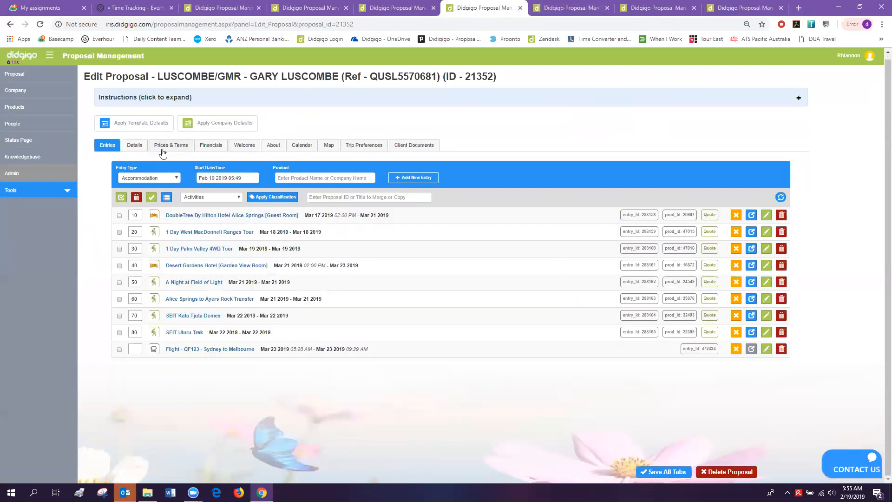
{"action": "left_click", "coordinate": [654, 8]}
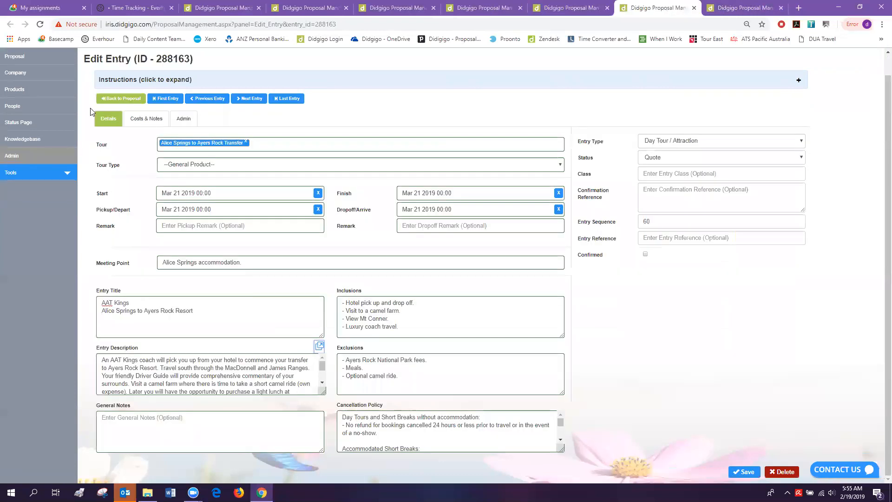
{"action": "left_click", "coordinate": [146, 118]}
{"action": "left_click", "coordinate": [182, 135]}
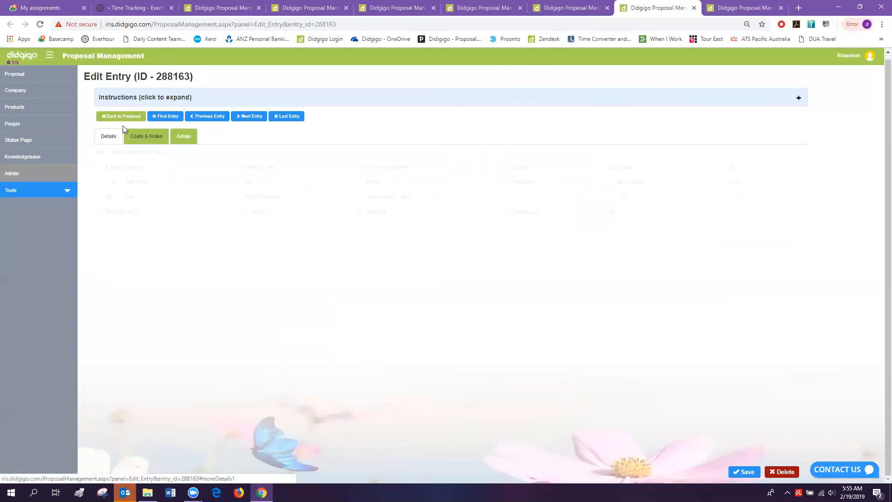
{"action": "left_click", "coordinate": [108, 135]}
{"action": "left_click", "coordinate": [486, 8]}
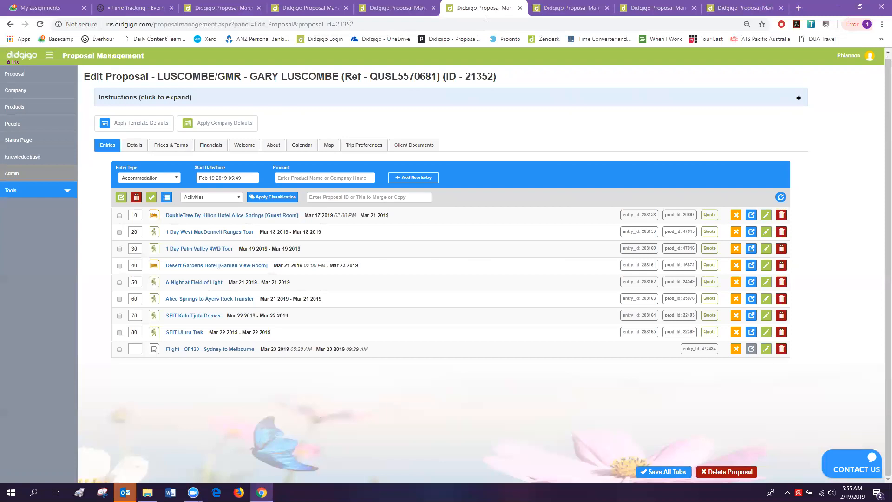
- Review Prices & Terms on both proposals, including terms and conditions and inclusions
{"action": "left_click", "coordinate": [170, 145]}
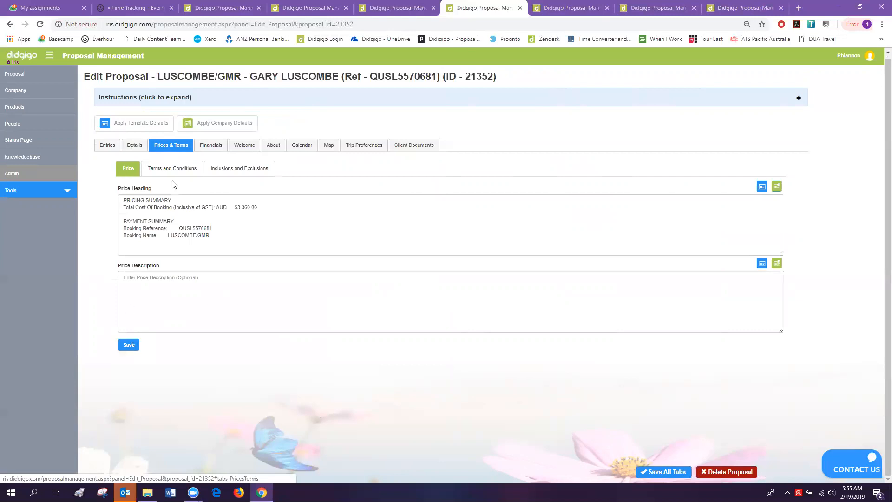
{"action": "left_click", "coordinate": [177, 169]}
{"action": "left_click", "coordinate": [213, 169]}
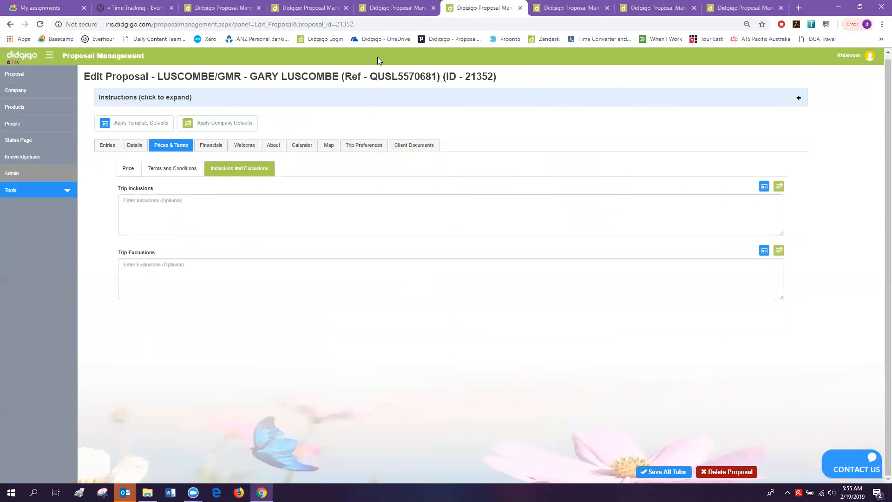
{"action": "left_click", "coordinate": [323, 11]}
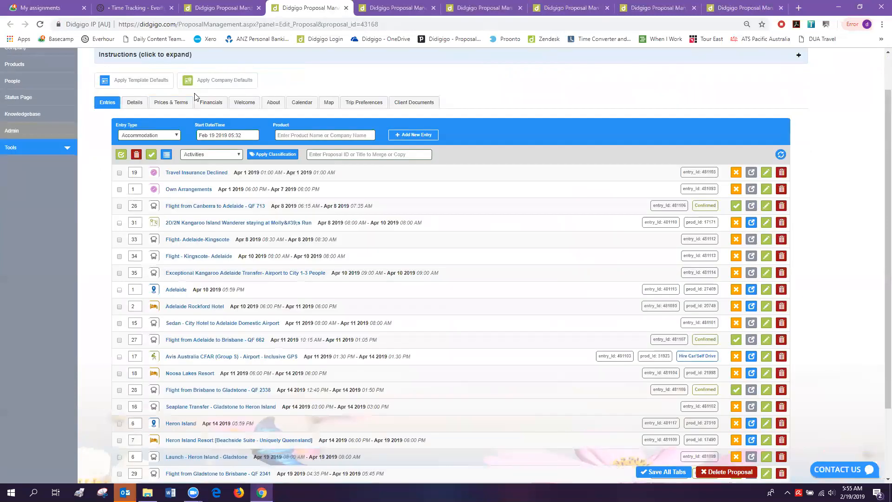
{"action": "left_click", "coordinate": [171, 104]}
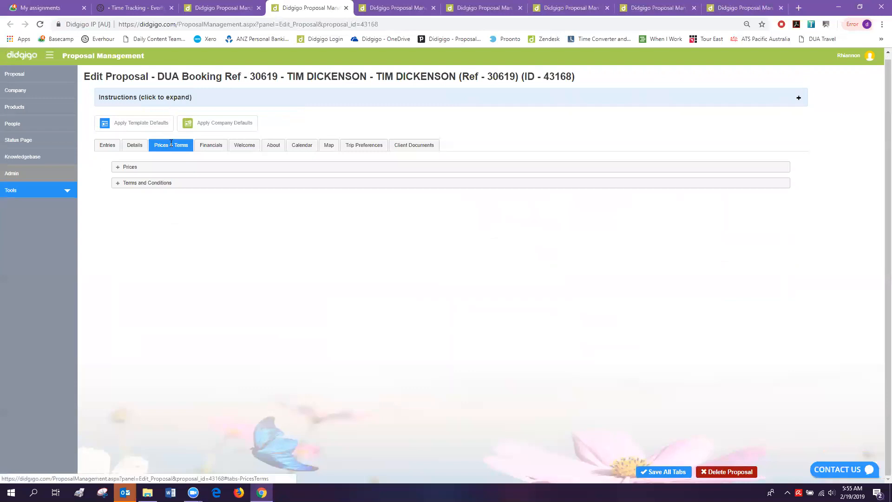
{"action": "left_click", "coordinate": [132, 170]}
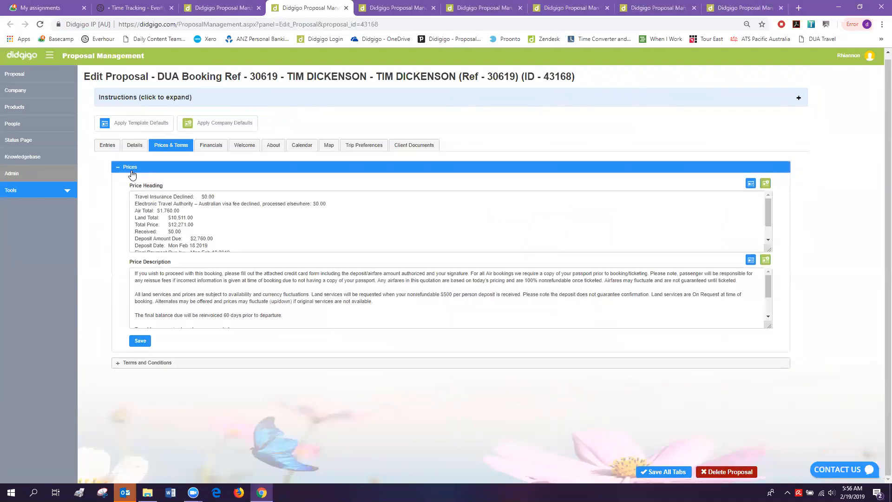
{"action": "left_click", "coordinate": [132, 170]}
{"action": "left_click", "coordinate": [133, 185]}
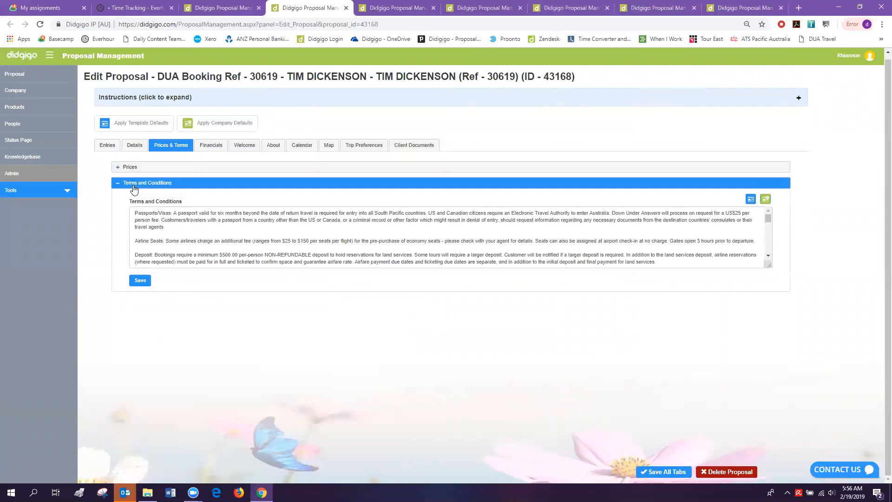
{"action": "left_click", "coordinate": [133, 186]}
- Recheck the first proposal's prices, terms and inclusions, then open the second proposal's Details tab
{"action": "left_click", "coordinate": [545, 8]}
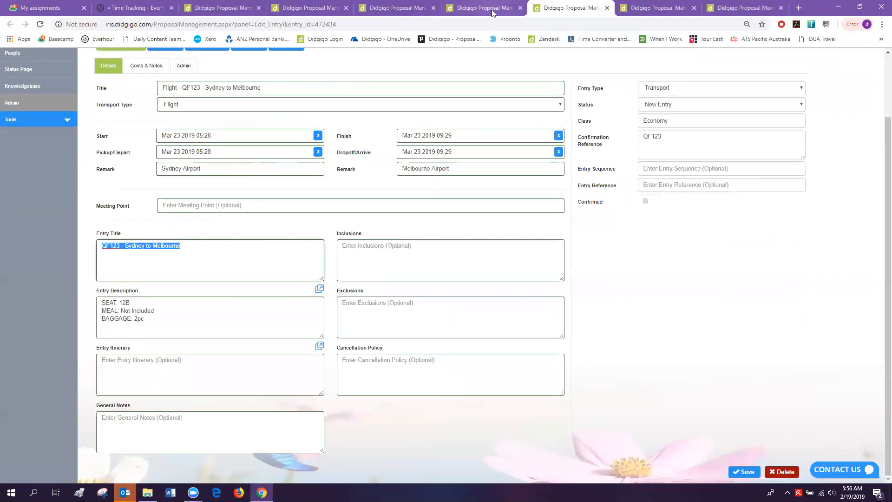
{"action": "left_click", "coordinate": [492, 10]}
{"action": "left_click", "coordinate": [132, 170]}
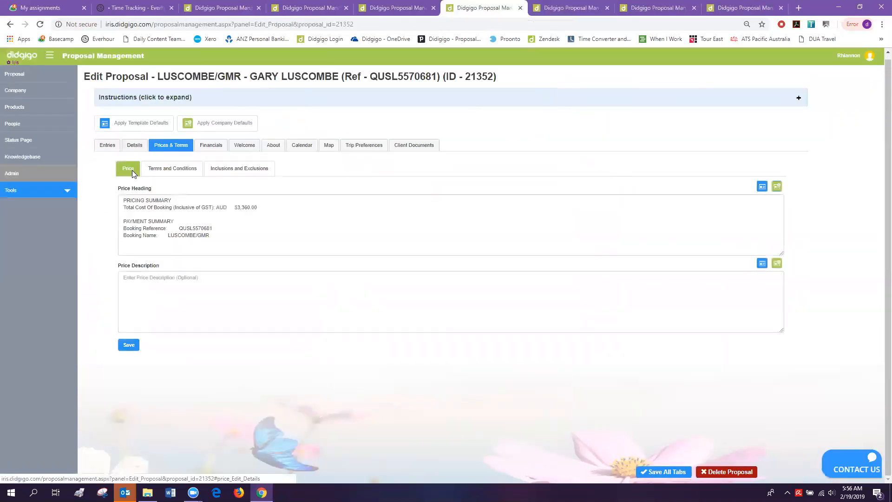
{"action": "left_click", "coordinate": [161, 168]}
{"action": "left_click", "coordinate": [224, 168]}
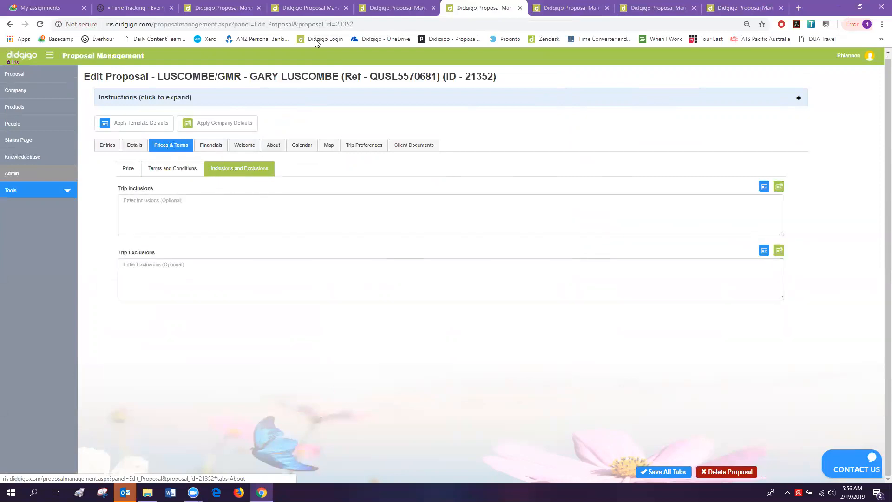
{"action": "left_click", "coordinate": [310, 8]}
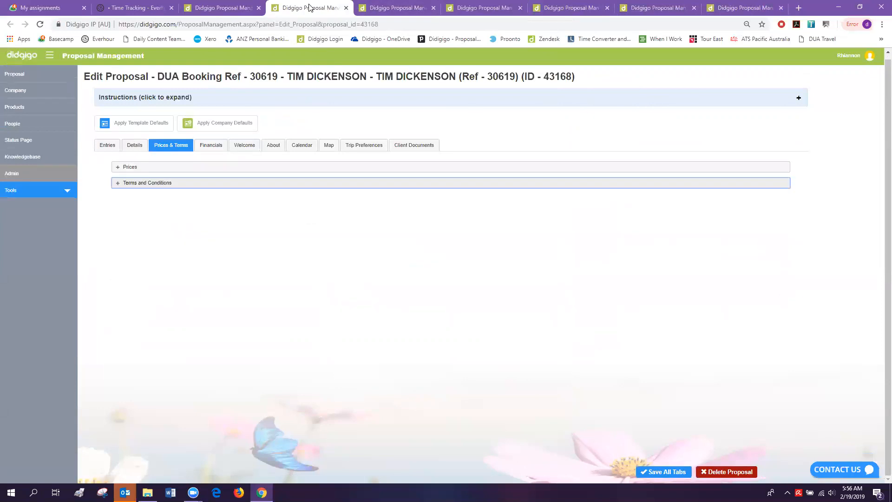
{"action": "left_click", "coordinate": [135, 145]}
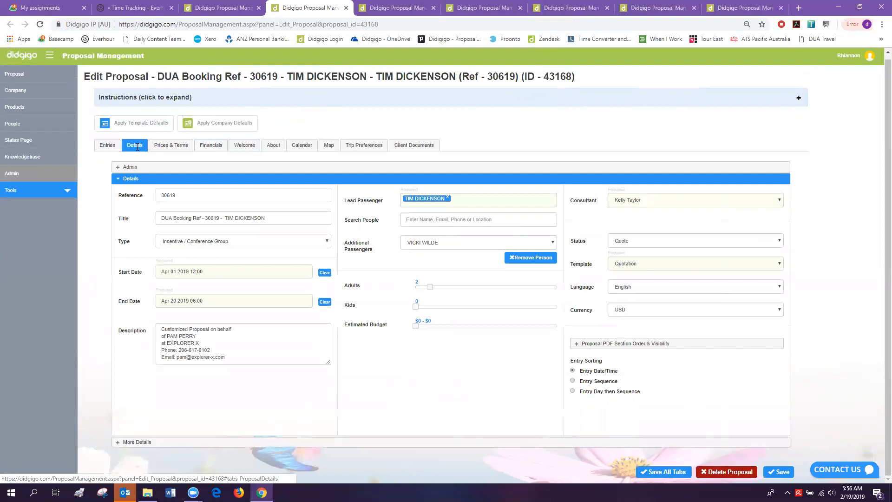
- Expand the second proposal's More Details, then show the first proposal's Trip Preferences
{"action": "left_click", "coordinate": [139, 441]}
{"action": "scroll", "coordinate": [179, 383], "scroll_direction": "down", "scroll_amount": 5}
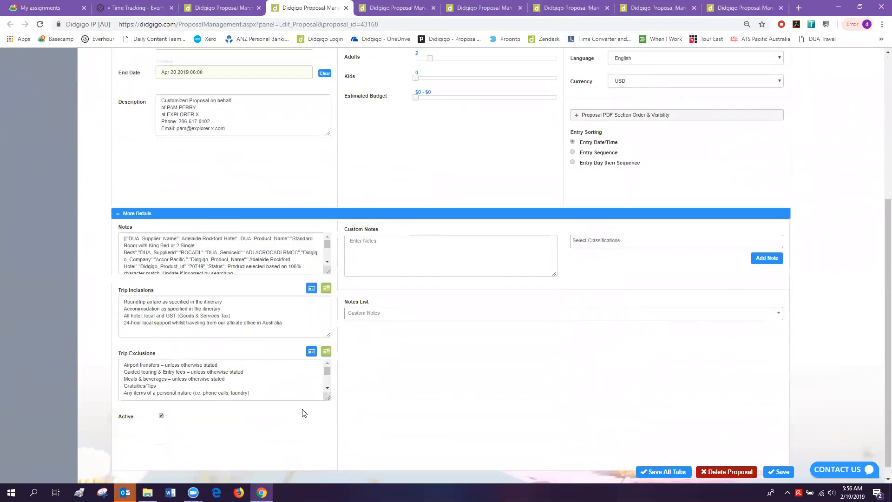
{"action": "left_click", "coordinate": [576, 8]}
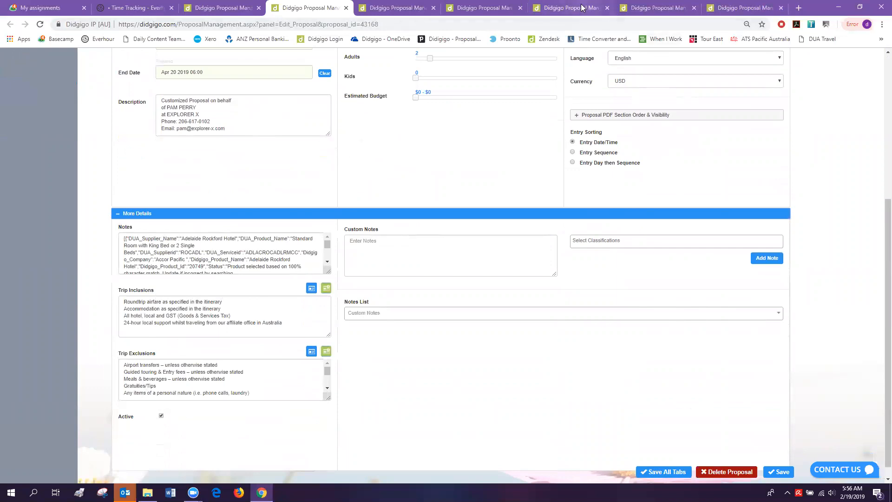
{"action": "left_click", "coordinate": [494, 9]}
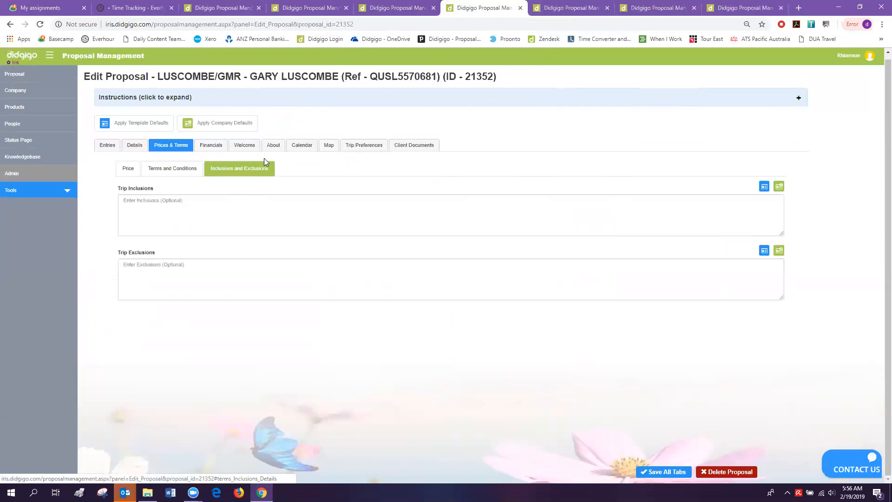
{"action": "left_click", "coordinate": [359, 145]}
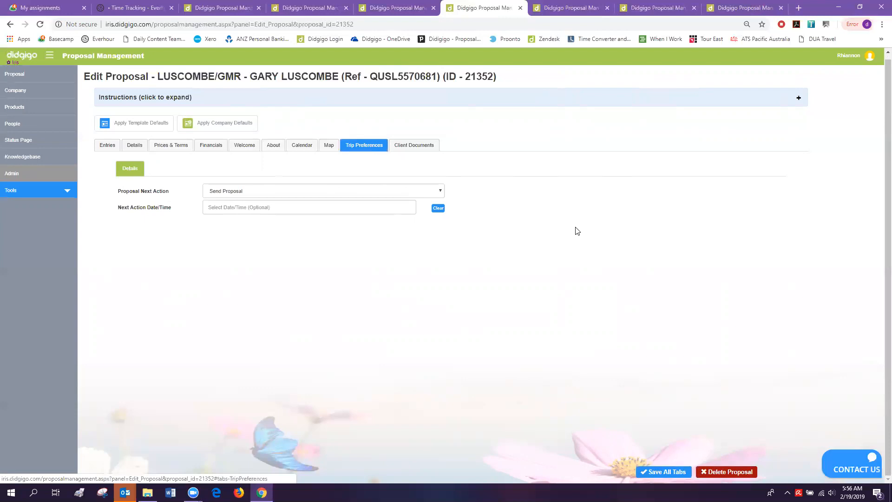
- Review the proposal's client documents, then return to the top of the QF123 Sydney–Melbourne flight entry 472434
{"action": "left_click", "coordinate": [412, 144]}
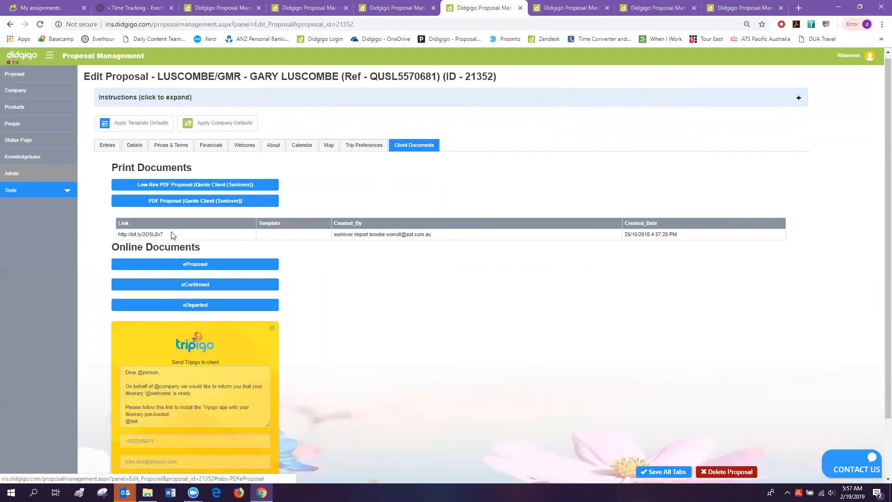
{"action": "left_click", "coordinate": [589, 12]}
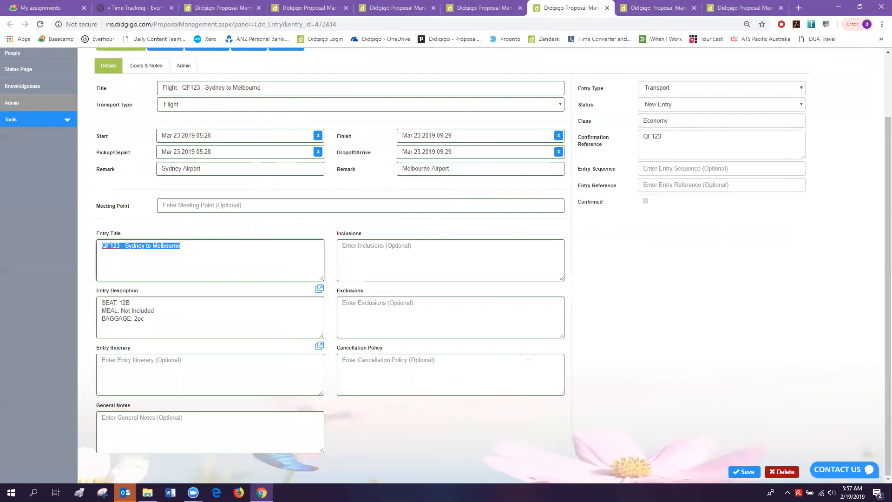
{"action": "left_click", "coordinate": [489, 9]}
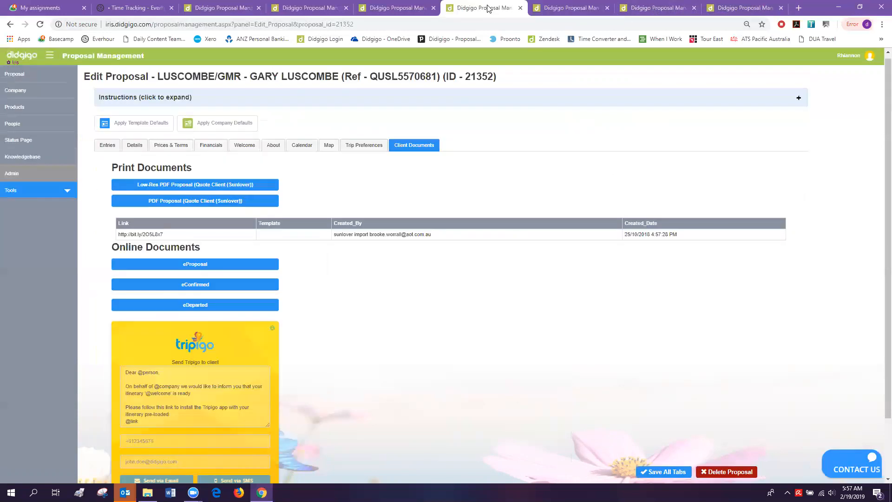
{"action": "left_click", "coordinate": [580, 10]}
{"action": "scroll", "coordinate": [325, 99], "scroll_direction": "up", "scroll_amount": 2}
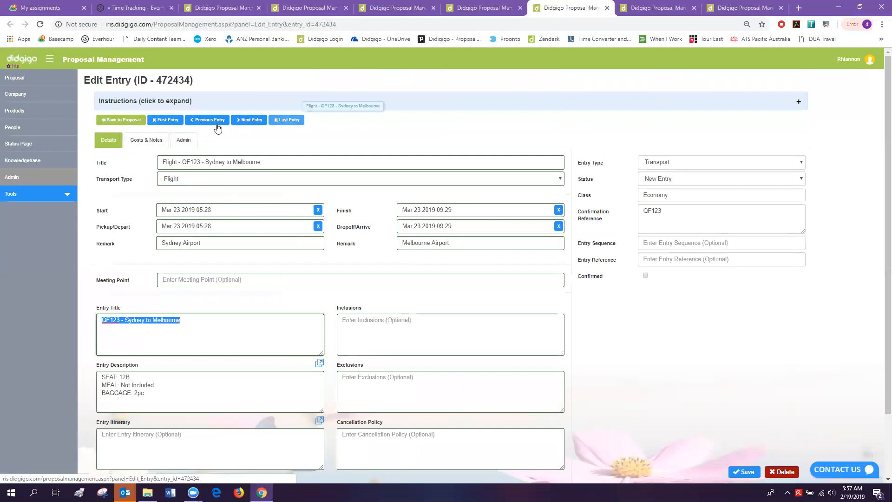
- In the entries list, confirm the QF123 flight and unconfirm the Alice Springs transfer. Open SEIT Uluru Trek's product page
{"action": "left_click", "coordinate": [133, 122]}
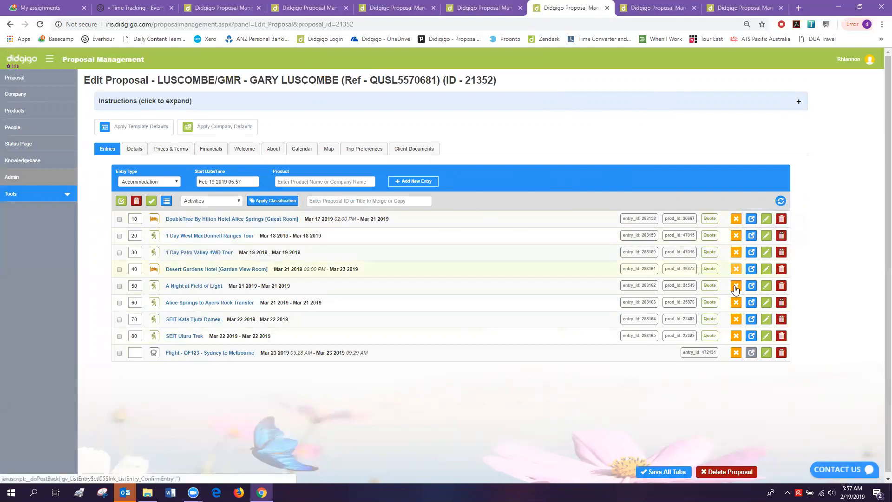
{"action": "left_click", "coordinate": [736, 353]}
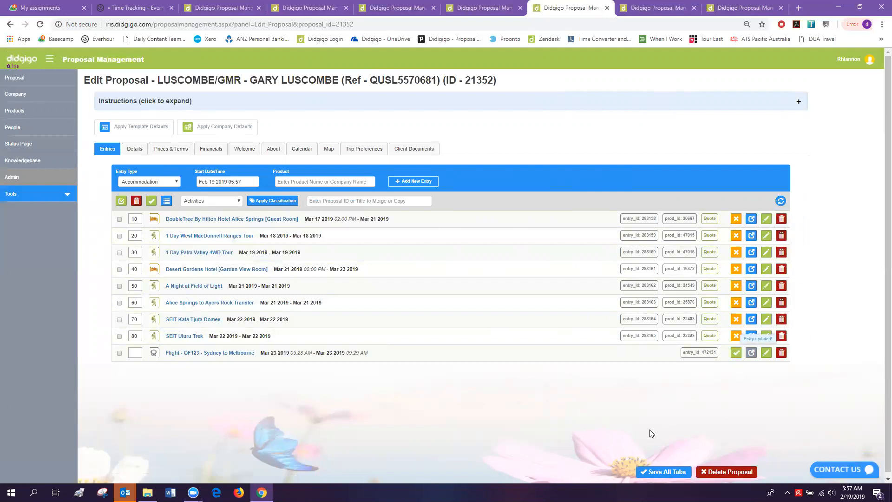
{"action": "left_click", "coordinate": [737, 306]}
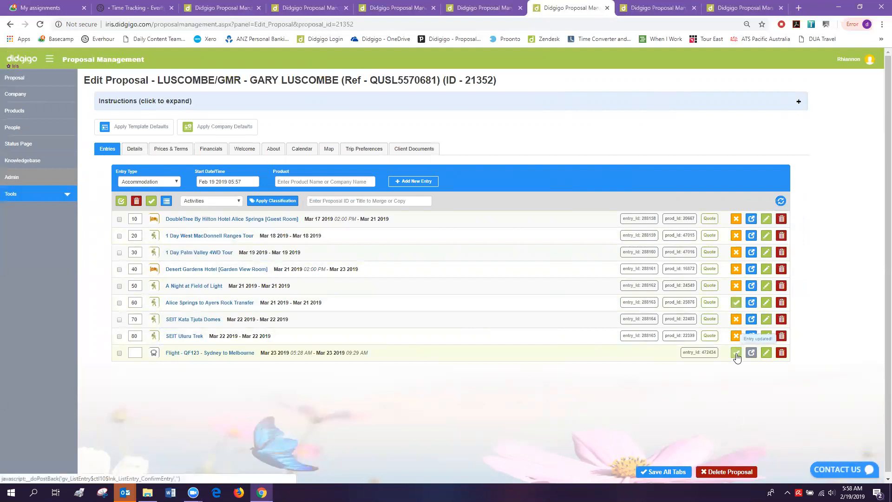
{"action": "left_click", "coordinate": [740, 304]}
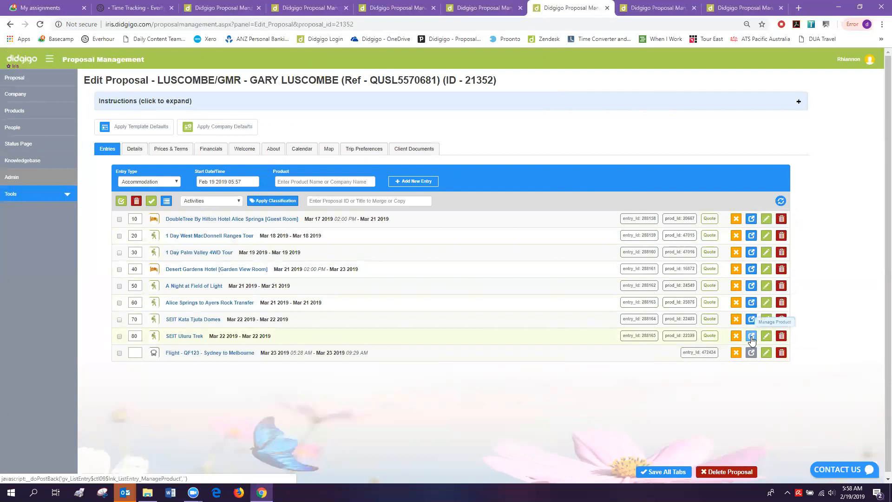
{"action": "left_click", "coordinate": [751, 337]}
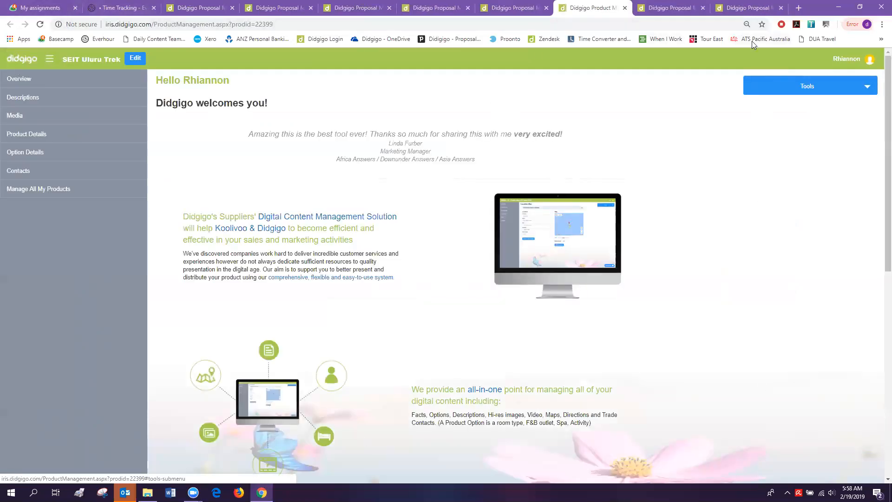
- Look over the SEIT Uluru Trek images and descriptions, then close the Product Management page
{"action": "left_click", "coordinate": [16, 115]}
{"action": "left_click", "coordinate": [31, 145]}
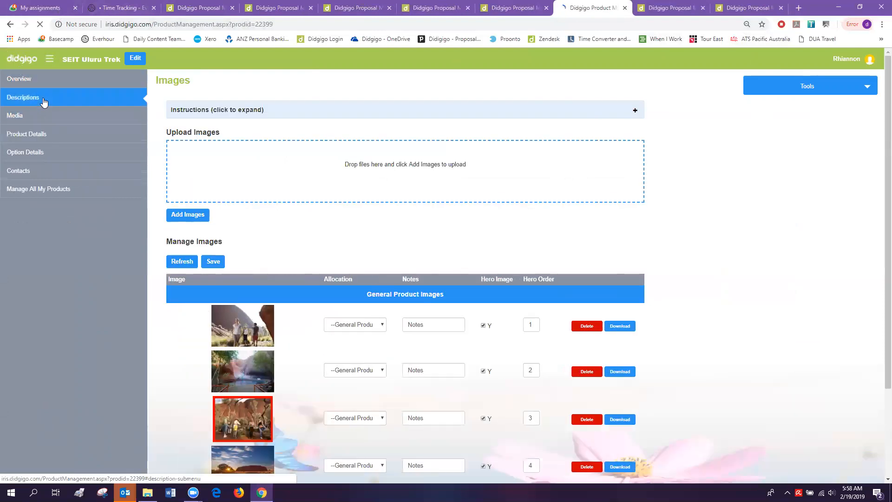
{"action": "left_click", "coordinate": [43, 100]}
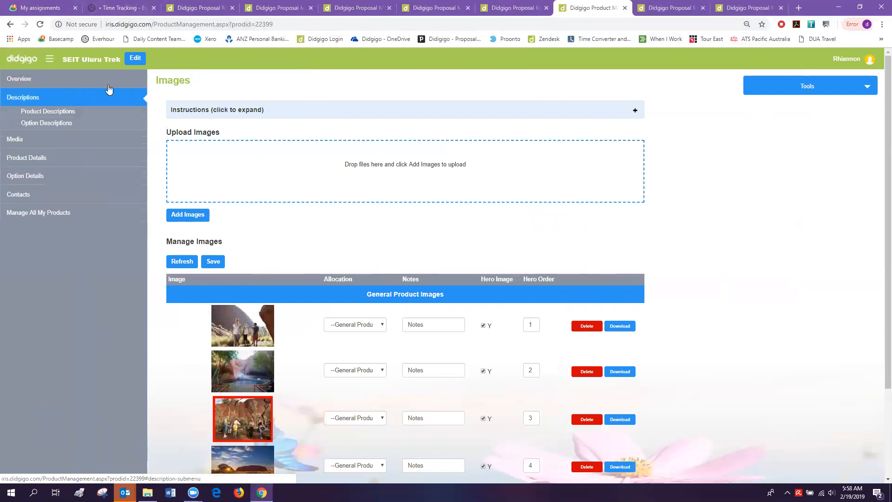
{"action": "left_click", "coordinate": [625, 9]}
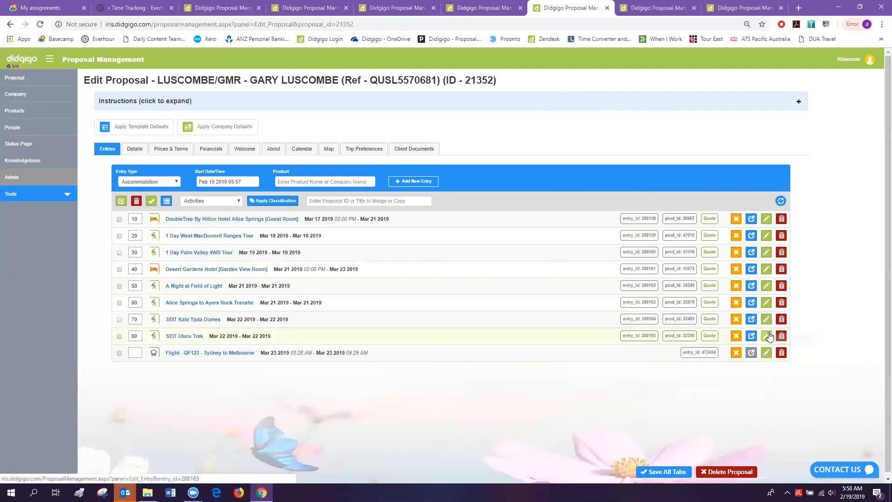
{"action": "right_click", "coordinate": [767, 227]}
{"action": "left_click", "coordinate": [775, 230]}
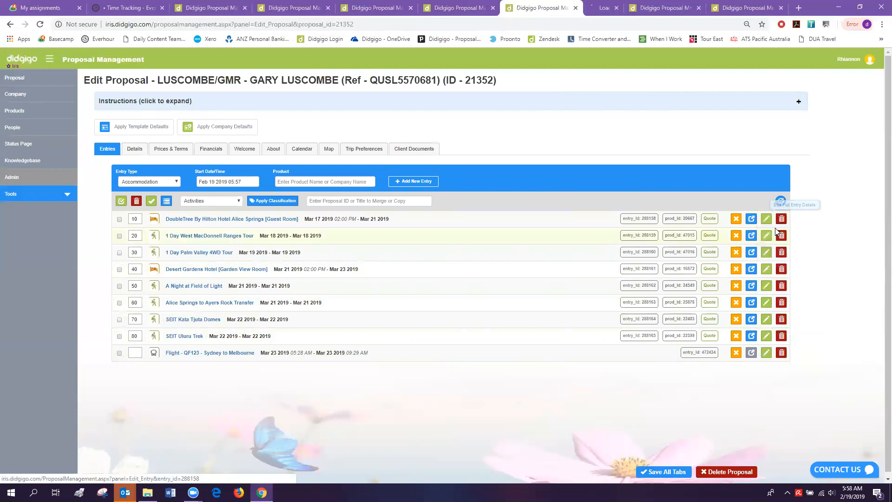
{"action": "left_click", "coordinate": [588, 9]}
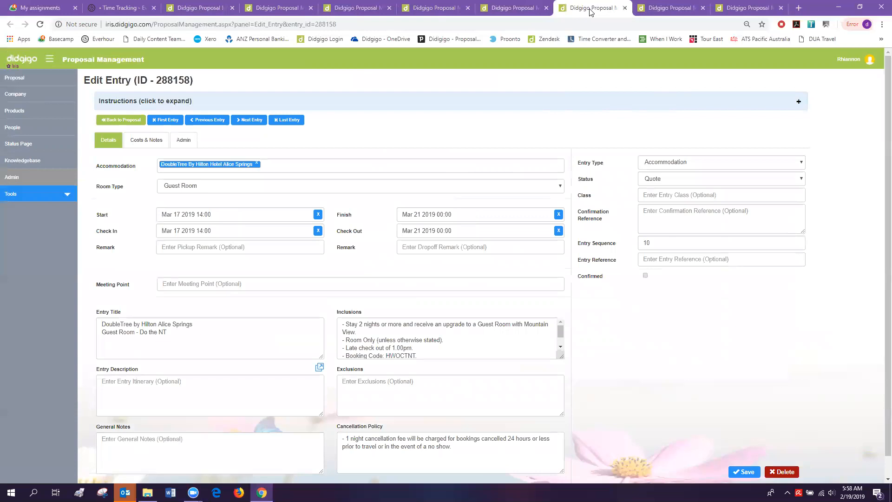
{"action": "left_click", "coordinate": [624, 8]}
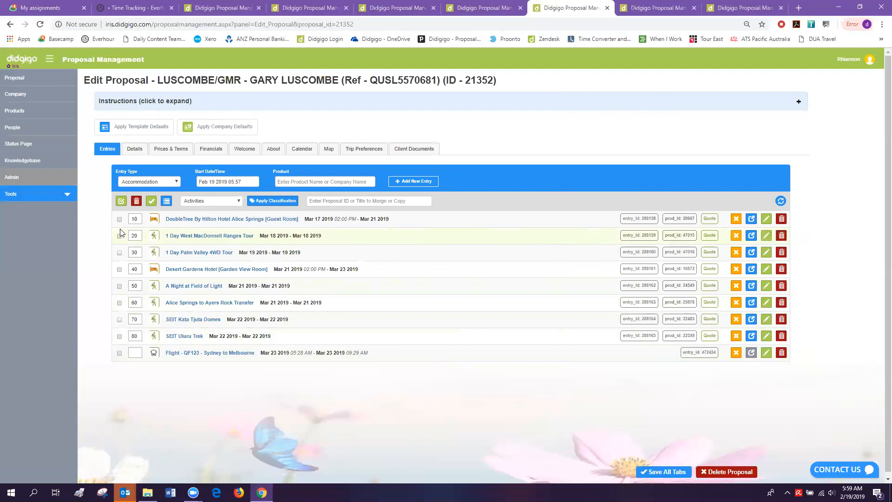
{"action": "left_click", "coordinate": [119, 252]}
{"action": "left_click", "coordinate": [119, 269]}
{"action": "left_click", "coordinate": [119, 287]}
{"action": "left_click", "coordinate": [119, 303]}
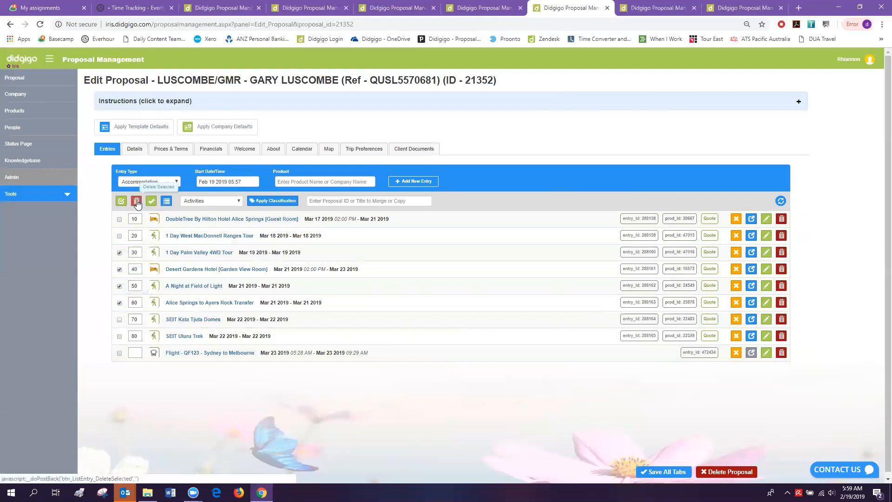
{"action": "left_click", "coordinate": [119, 270]}
{"action": "left_click", "coordinate": [119, 269]}
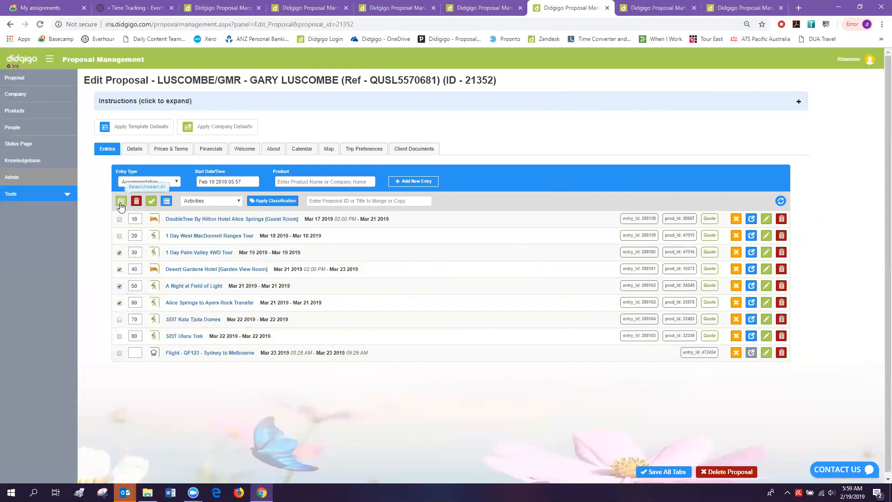
{"action": "left_click", "coordinate": [120, 252]}
{"action": "left_click", "coordinate": [119, 270]}
{"action": "left_click", "coordinate": [119, 285]}
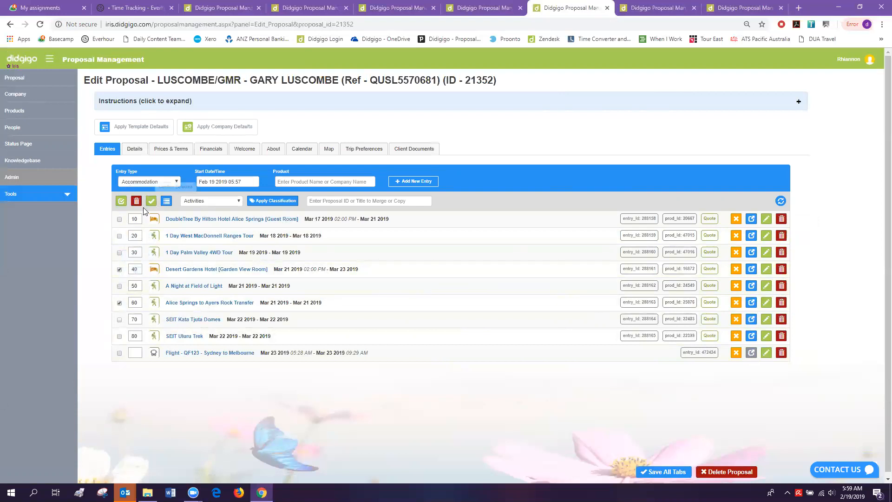
{"action": "left_click", "coordinate": [119, 269]}
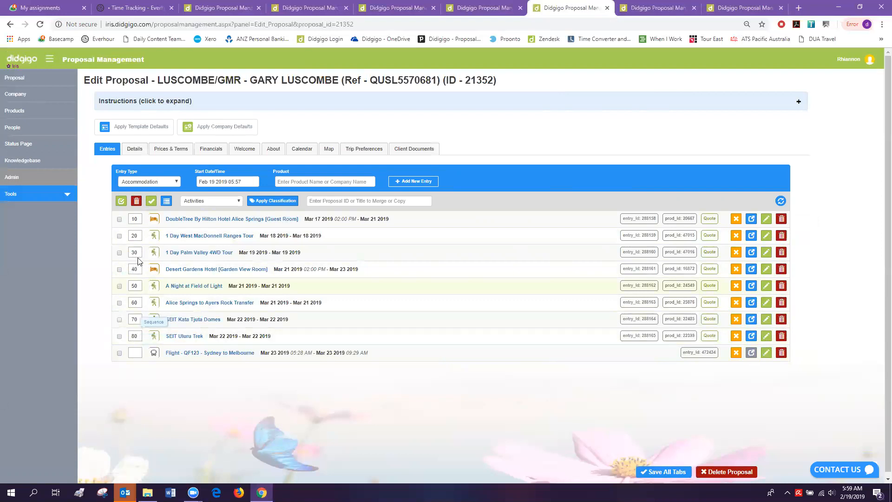
- Change the entry sequences from 80, 60, 30 to 5, 4, 3 and bulk-update them
{"action": "left_click_drag", "start_coordinate": [139, 337], "coordinate": [117, 340]}
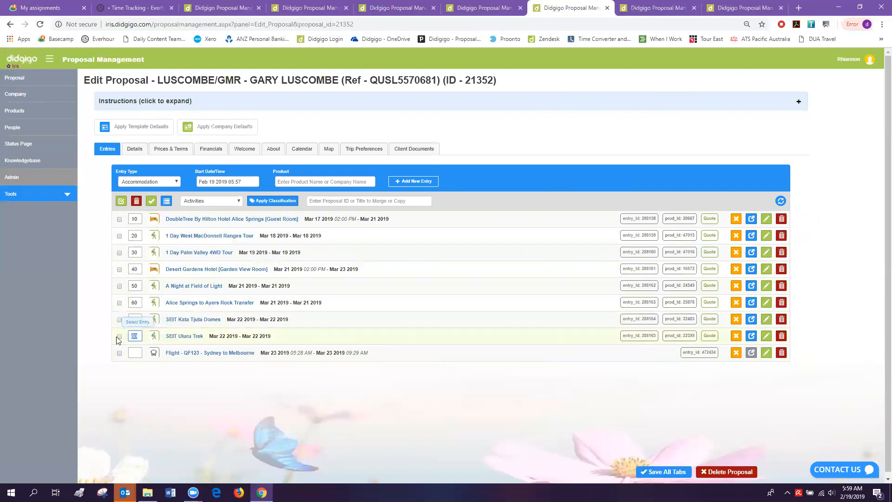
{"action": "type", "text": "5"}
{"action": "double_click", "coordinate": [135, 303]}
{"action": "type", "text": "4"}
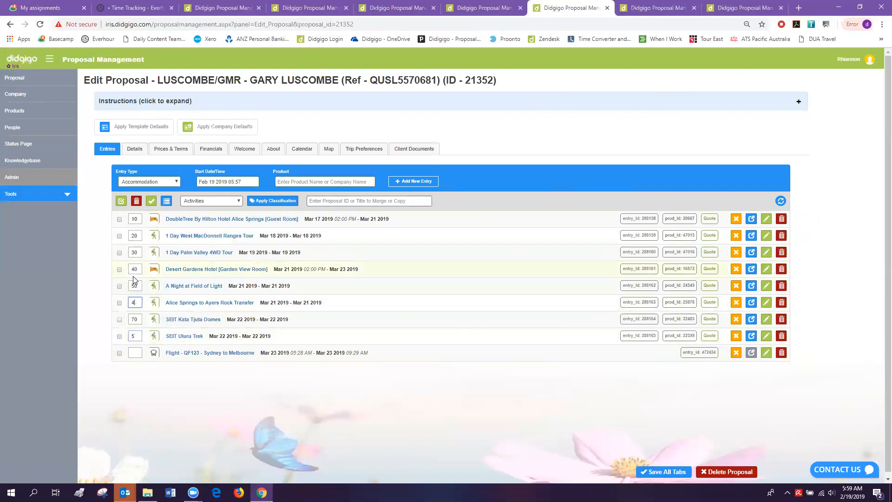
{"action": "type", "text": "3"}
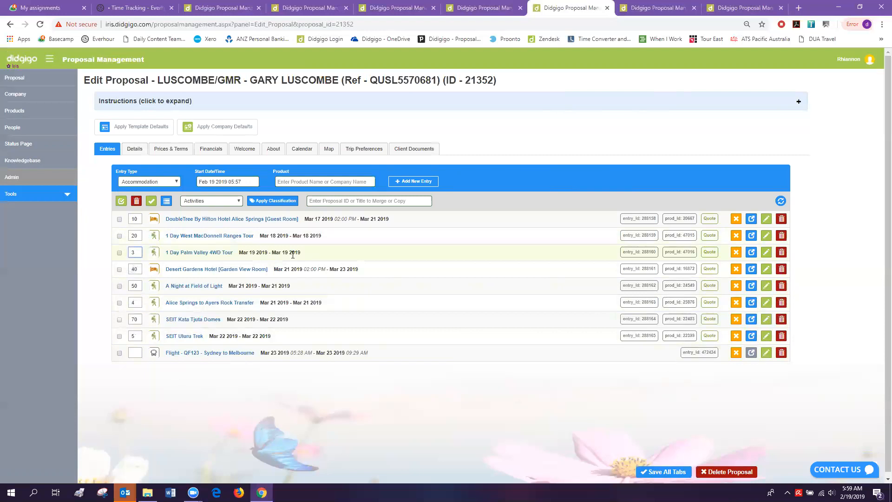
{"action": "left_click", "coordinate": [167, 202]}
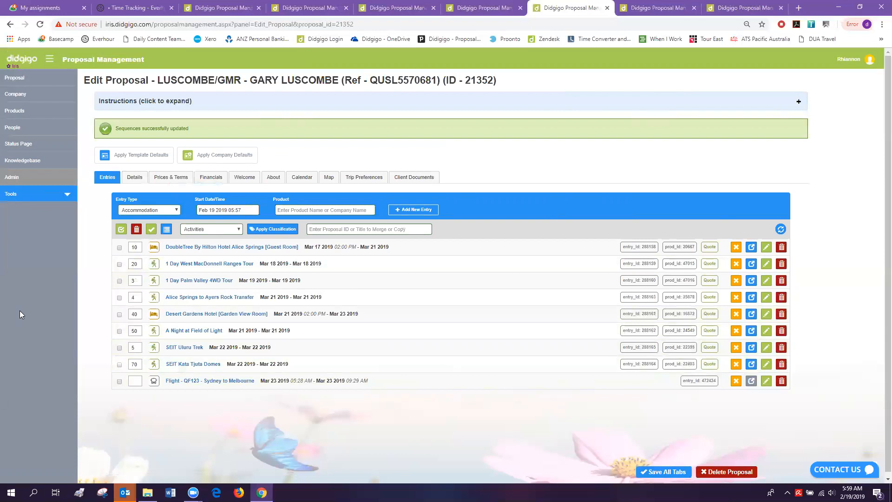
- Tick the Alice Springs transfer, A Night at Field of Light and SEIT Kata Tjuta Domes entries for classification
{"action": "left_click", "coordinate": [119, 297]}
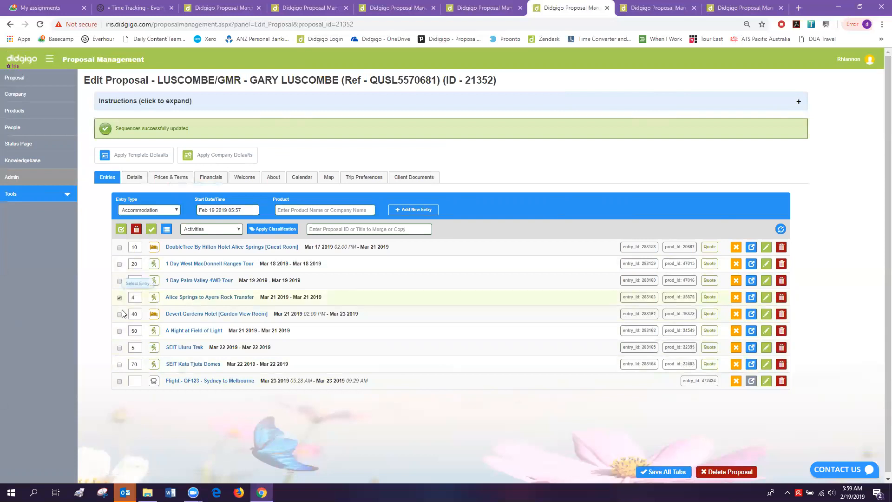
{"action": "left_click", "coordinate": [119, 331]}
{"action": "left_click", "coordinate": [119, 364]}
{"action": "left_click", "coordinate": [235, 230]}
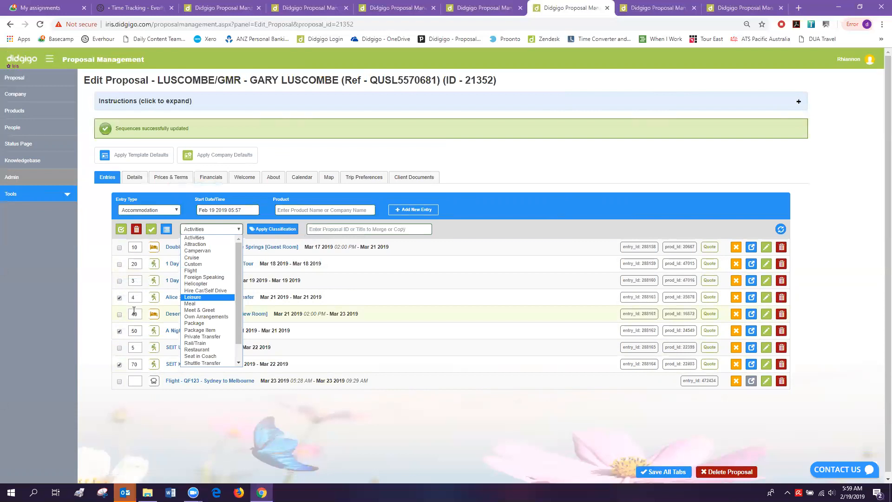
- Add Novotel Barossa Valley Resort, found by searching 'Novotel', as a new proposal entry
{"action": "left_click", "coordinate": [98, 314]}
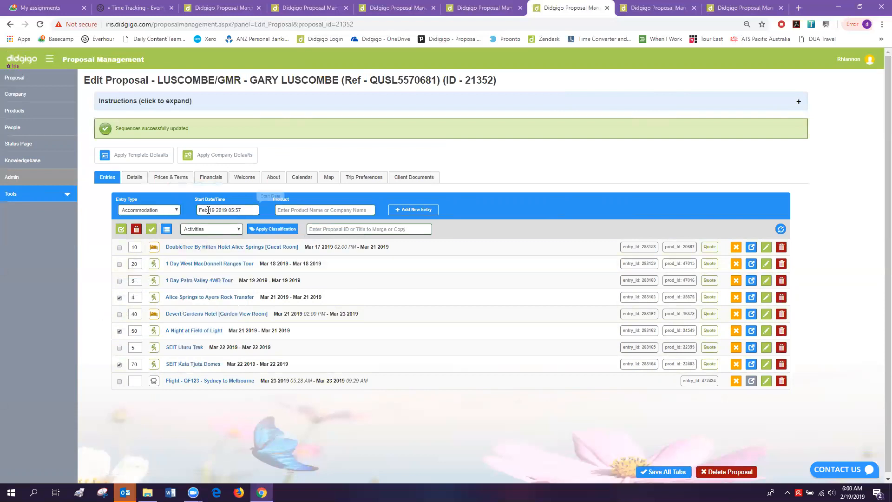
{"action": "left_click", "coordinate": [299, 209]}
{"action": "type", "text": "Novotel"}
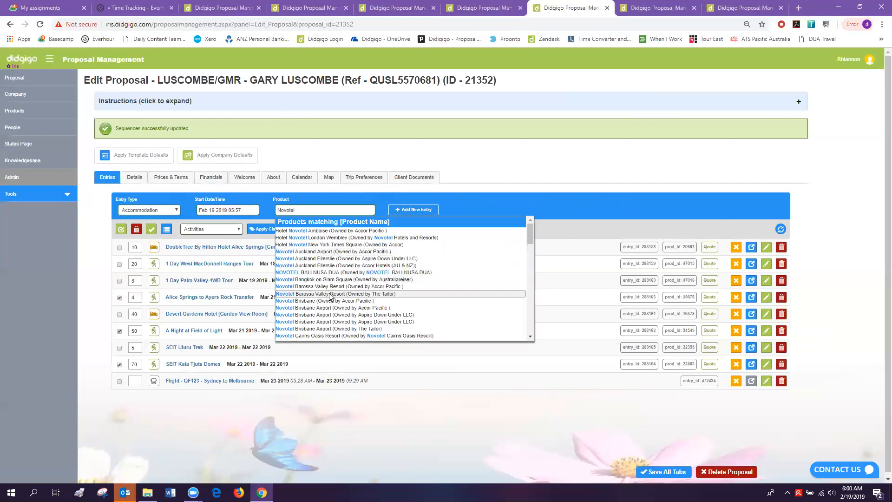
{"action": "left_click", "coordinate": [330, 294]}
{"action": "left_click", "coordinate": [412, 209]}
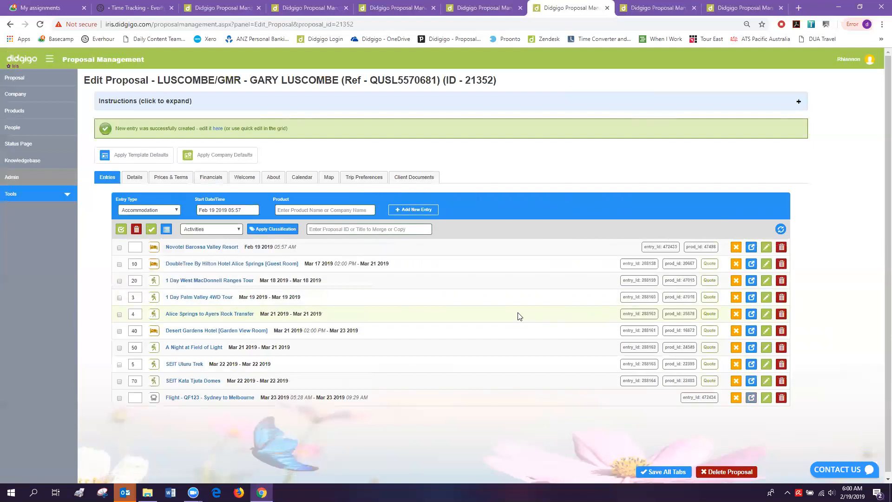
{"action": "left_click", "coordinate": [200, 251]}
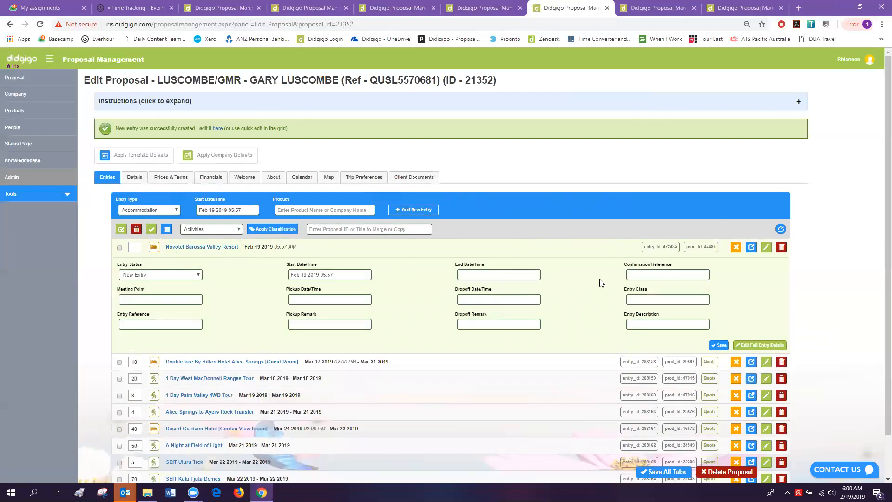
{"action": "left_click", "coordinate": [327, 300]}
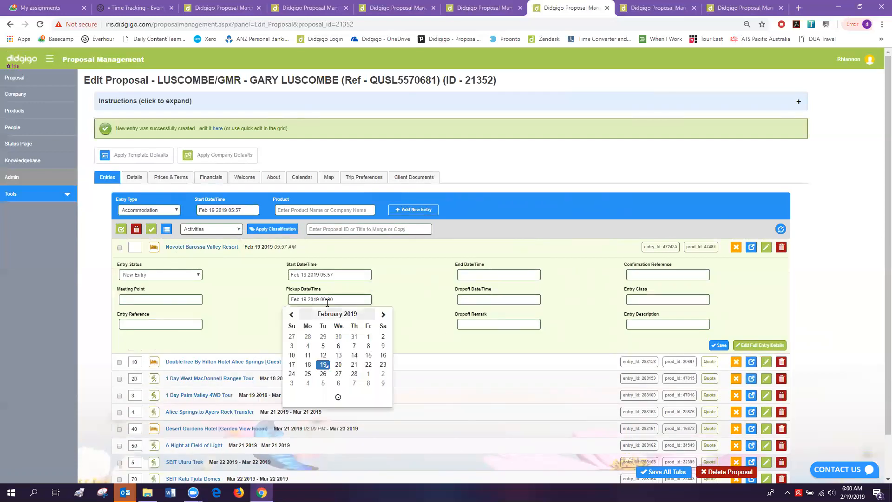
{"action": "left_click", "coordinate": [640, 324]}
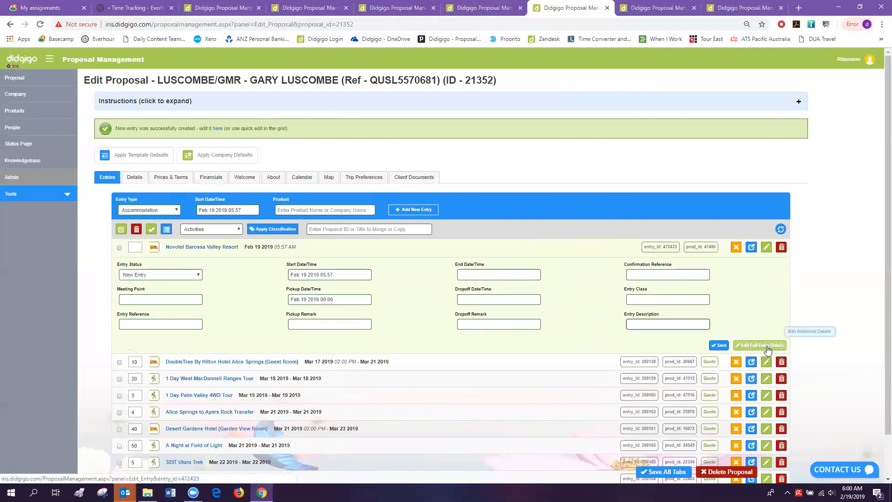
{"action": "left_click", "coordinate": [657, 8]}
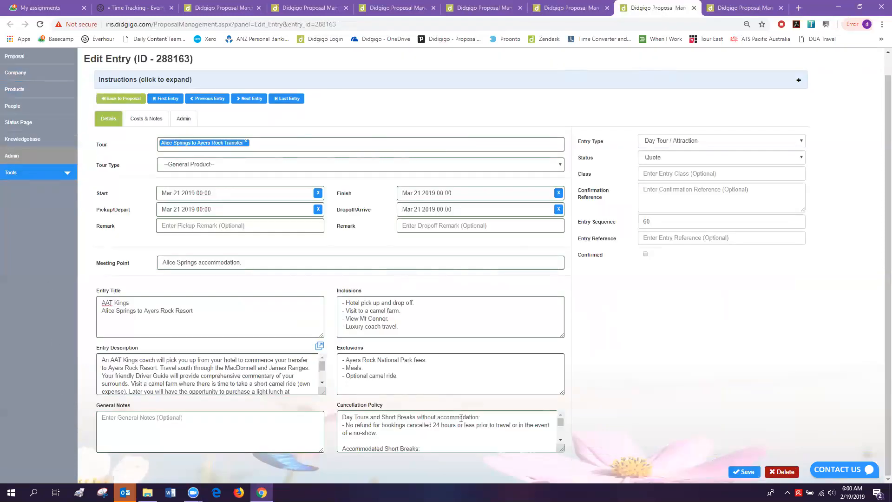
{"action": "left_click", "coordinate": [484, 9]}
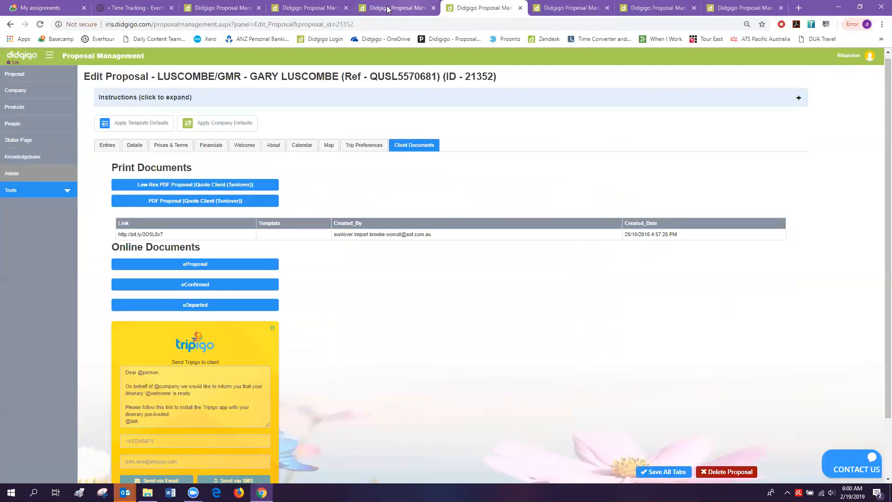
{"action": "left_click", "coordinate": [564, 8]}
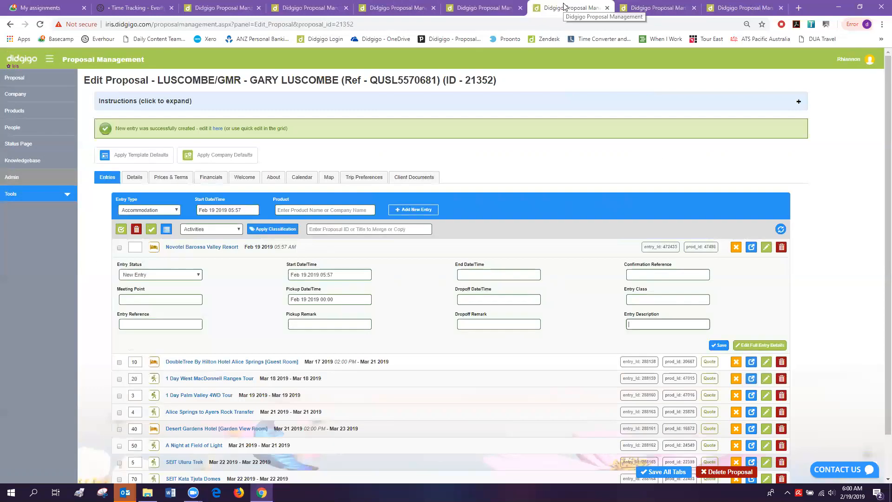
{"action": "left_click", "coordinate": [213, 248]}
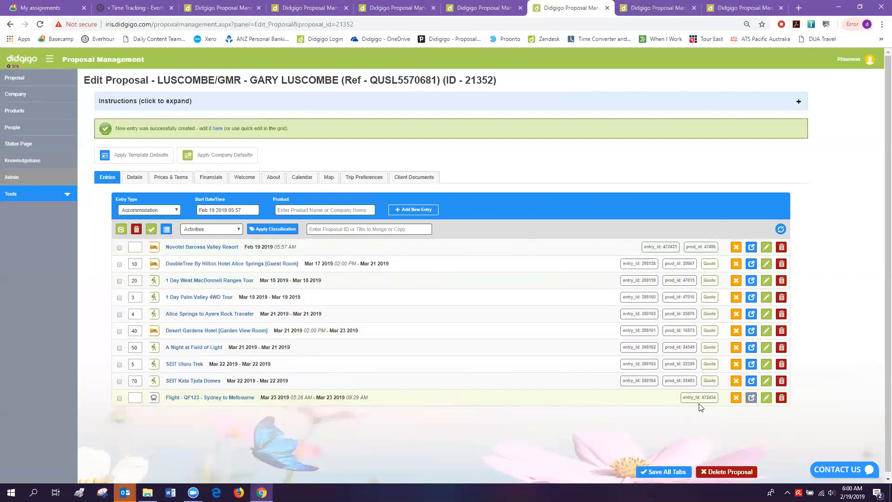
{"action": "left_click", "coordinate": [780, 230]}
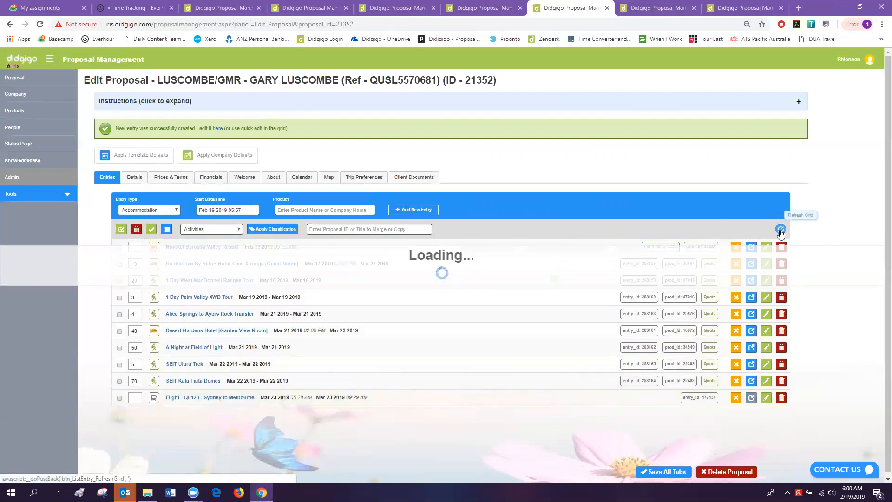